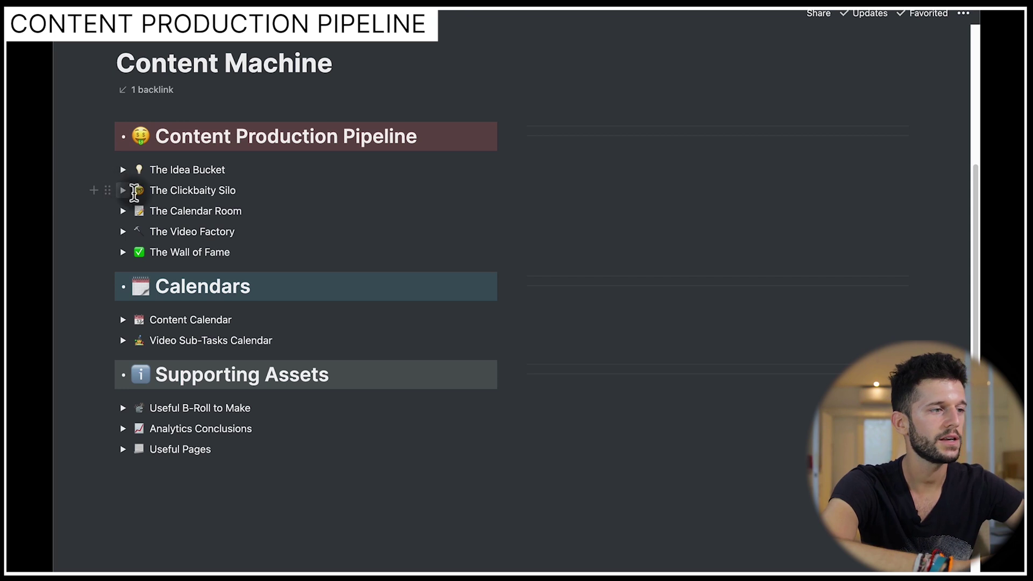
Expand The Calendar Room, schedule "How I Tamed My Dog in 21 Days Using Notion" on January 28, 2021, and check its page properties
click(122, 211)
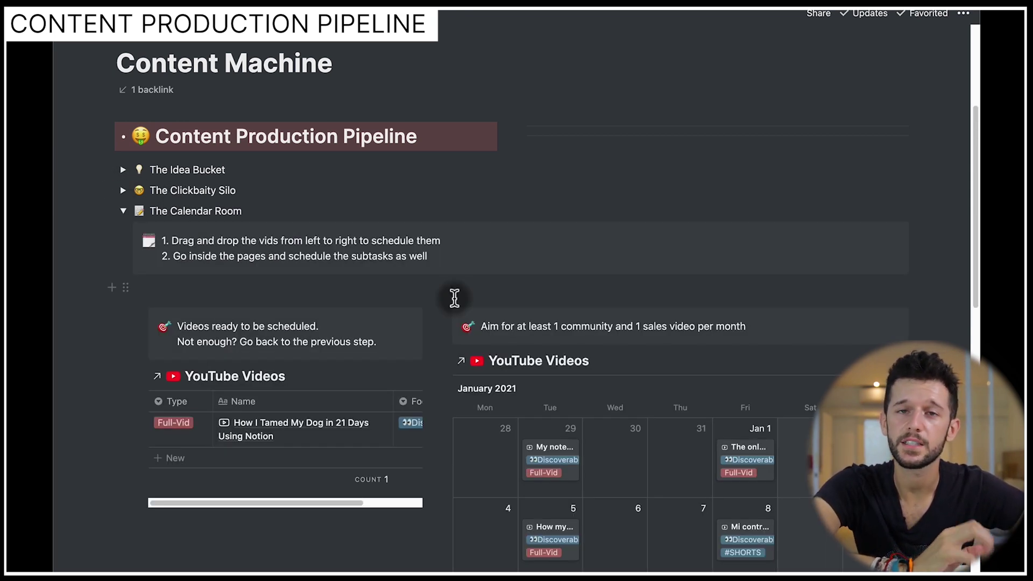
scroll(455, 297, down, 3)
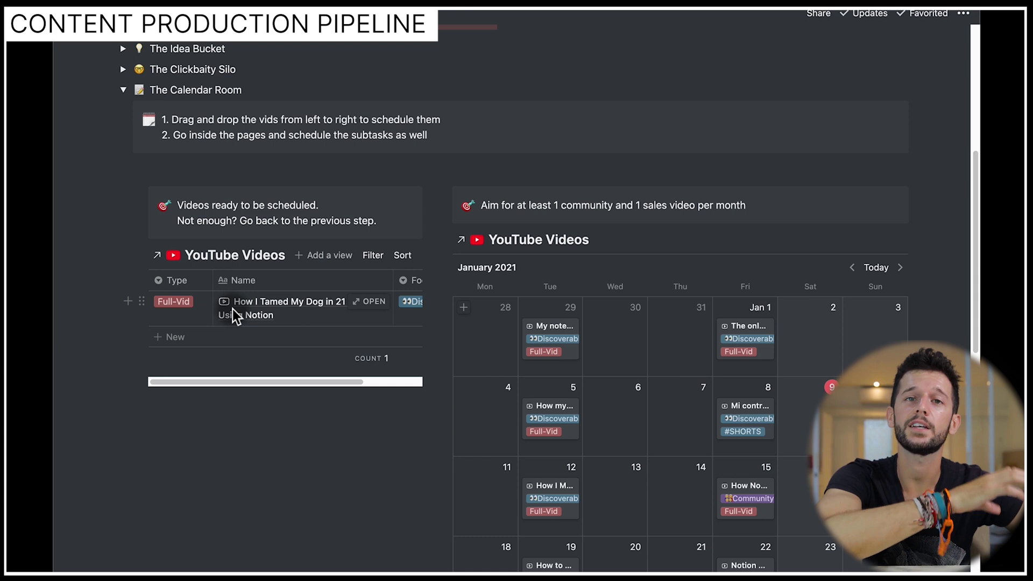
scroll(237, 334, down, 5)
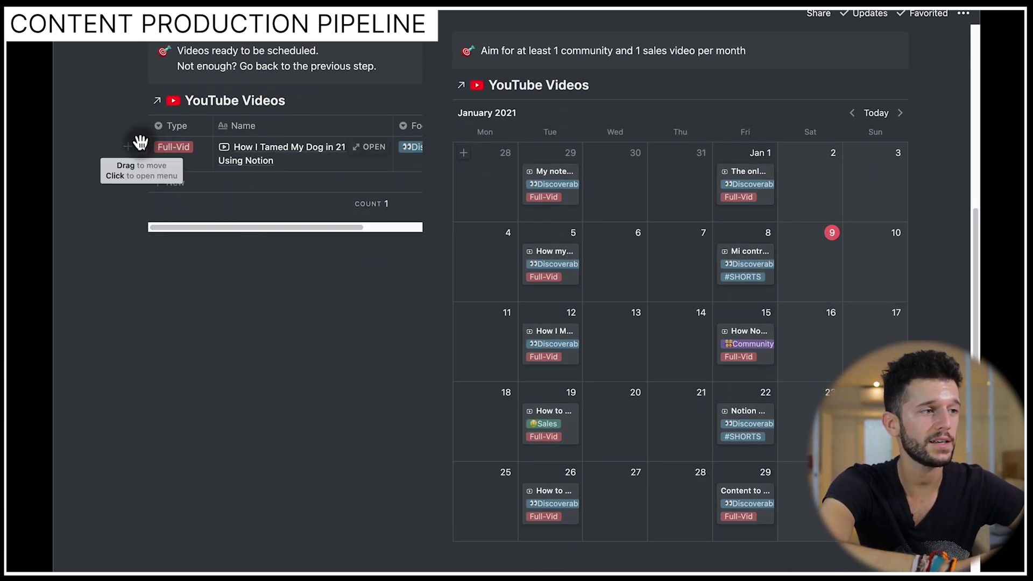
drag(140, 143, 676, 503)
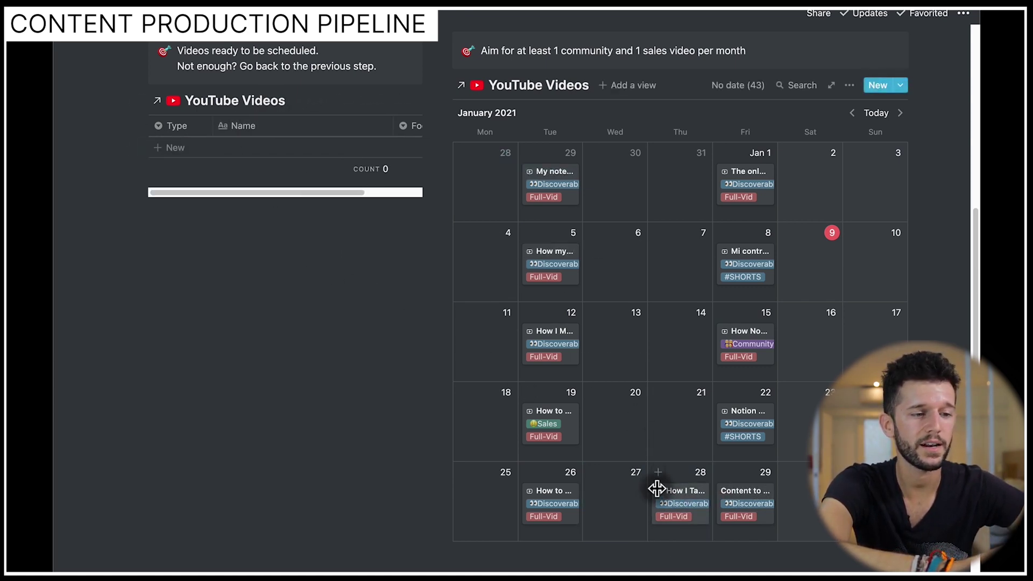
click(685, 500)
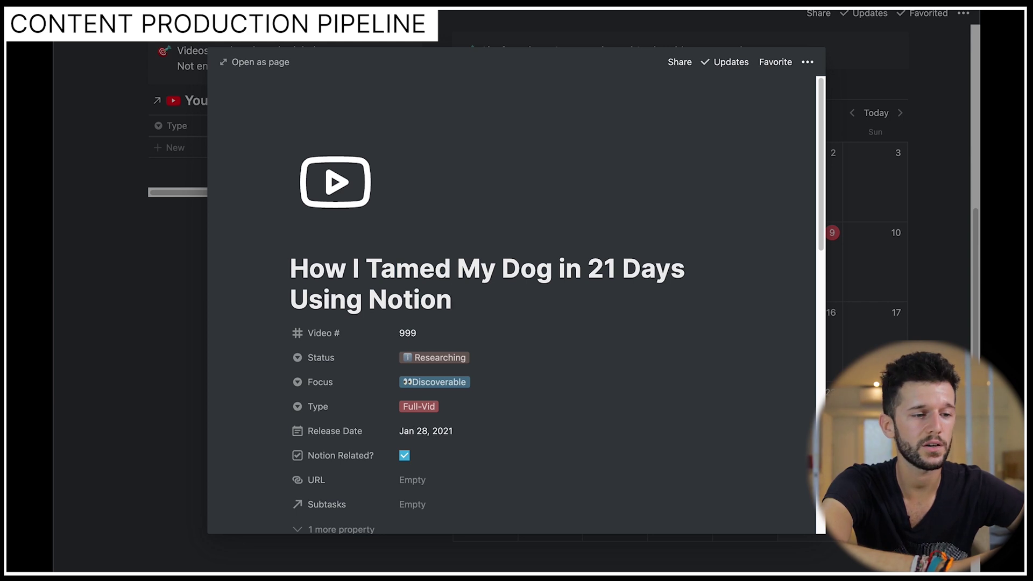
key(Escape)
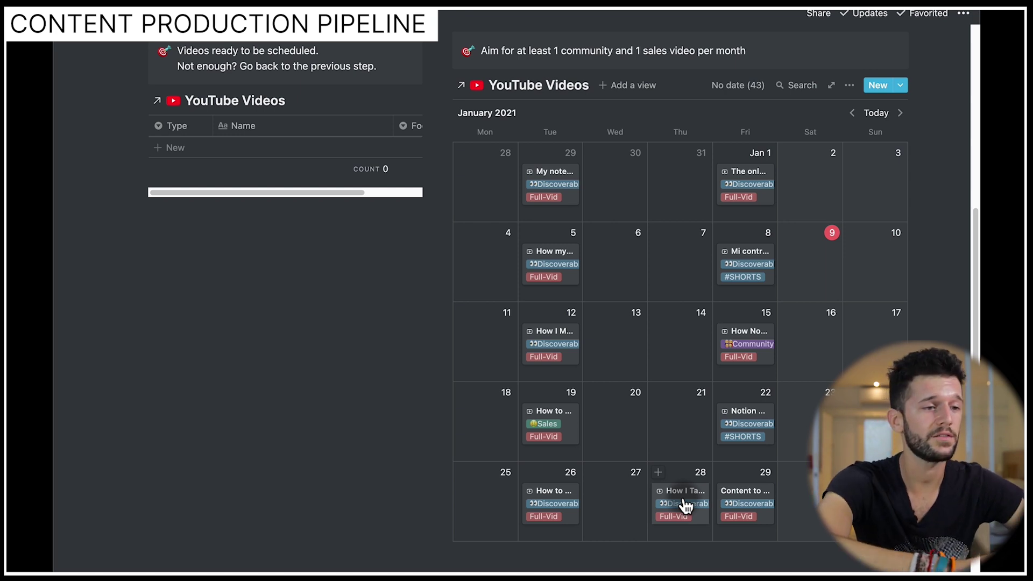
Look through the February 2021 schedule and The Clickbaity Silo board, and return to the January 2021 calendar
click(901, 115)
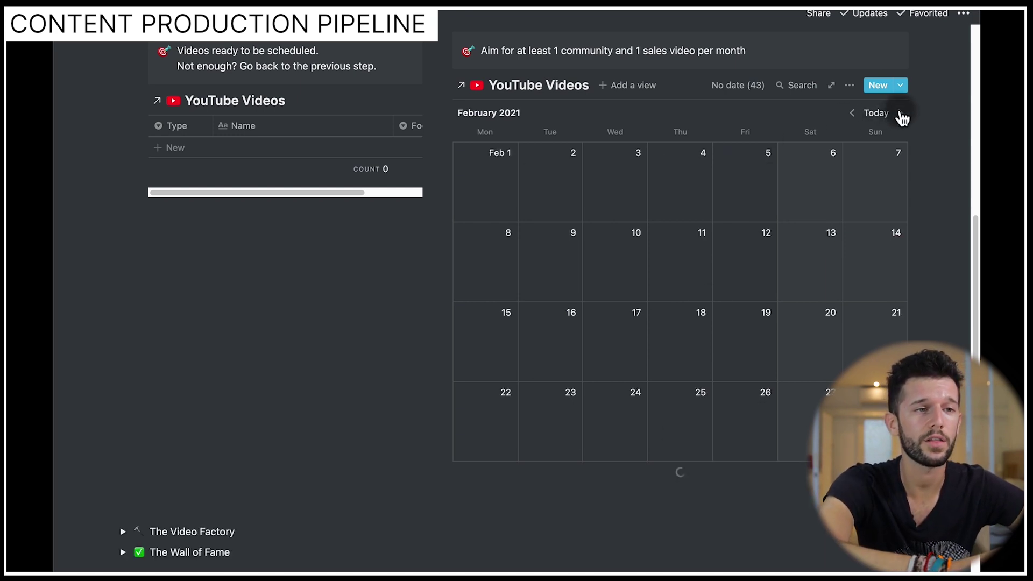
scroll(260, 295, up, 1)
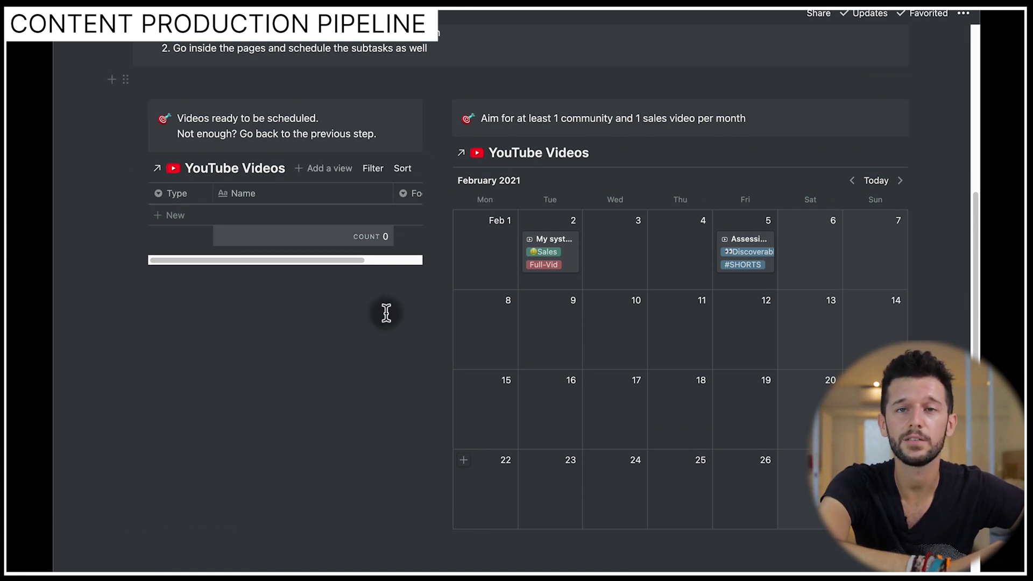
scroll(386, 313, up, 4)
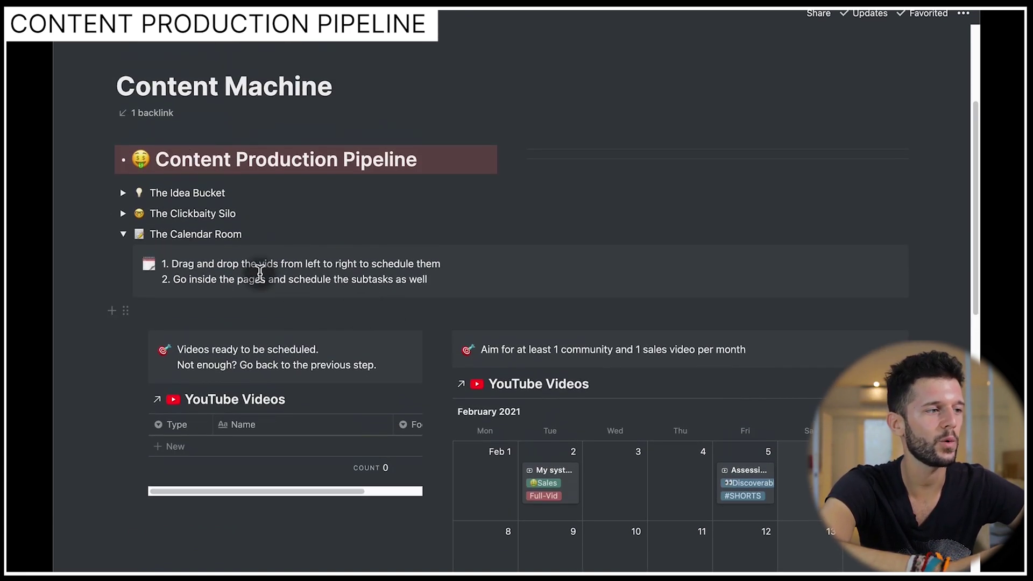
click(123, 213)
scroll(438, 492, down, 2)
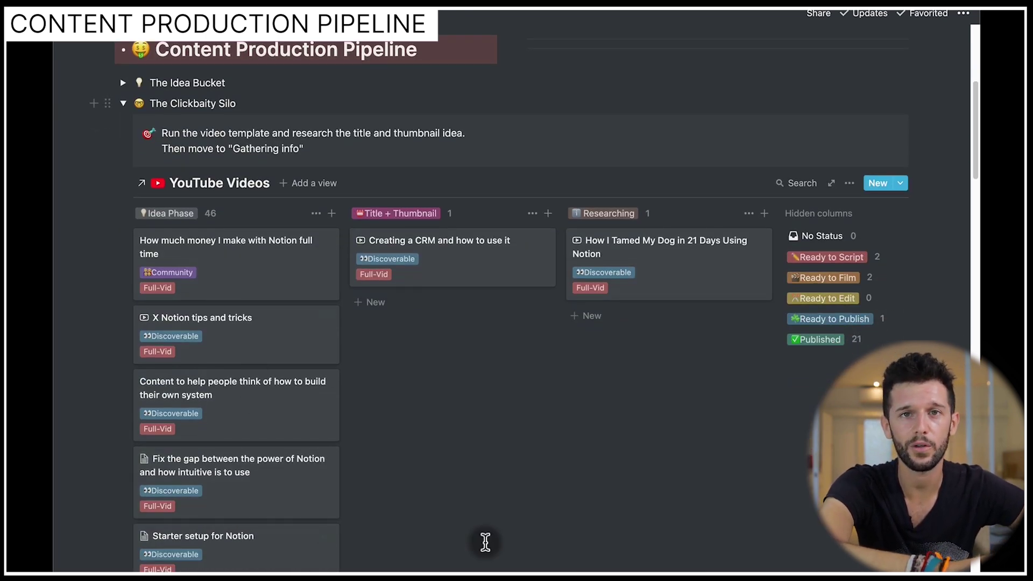
click(123, 103)
scroll(565, 247, down, 3)
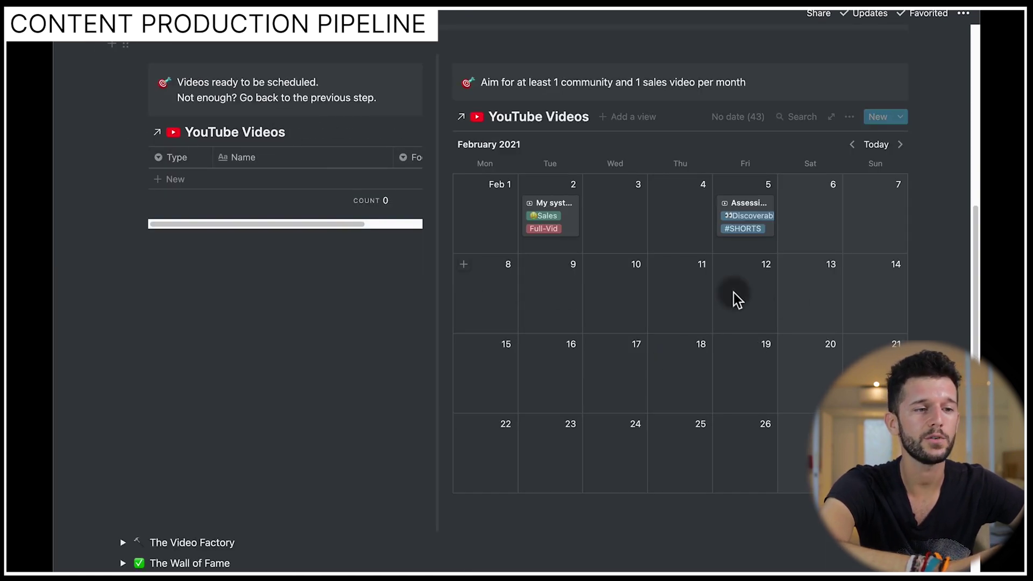
click(852, 145)
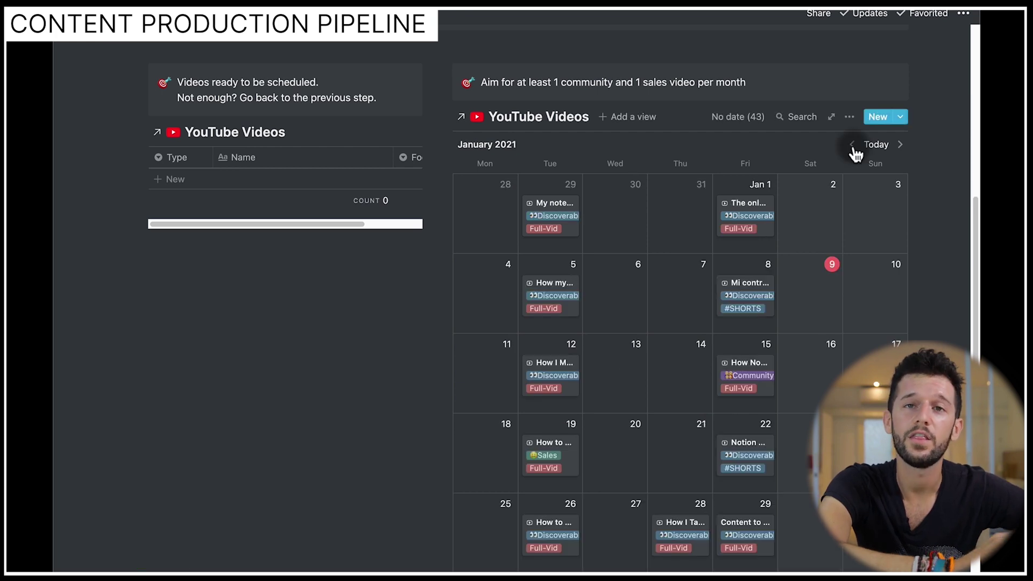
scroll(630, 211, up, 1)
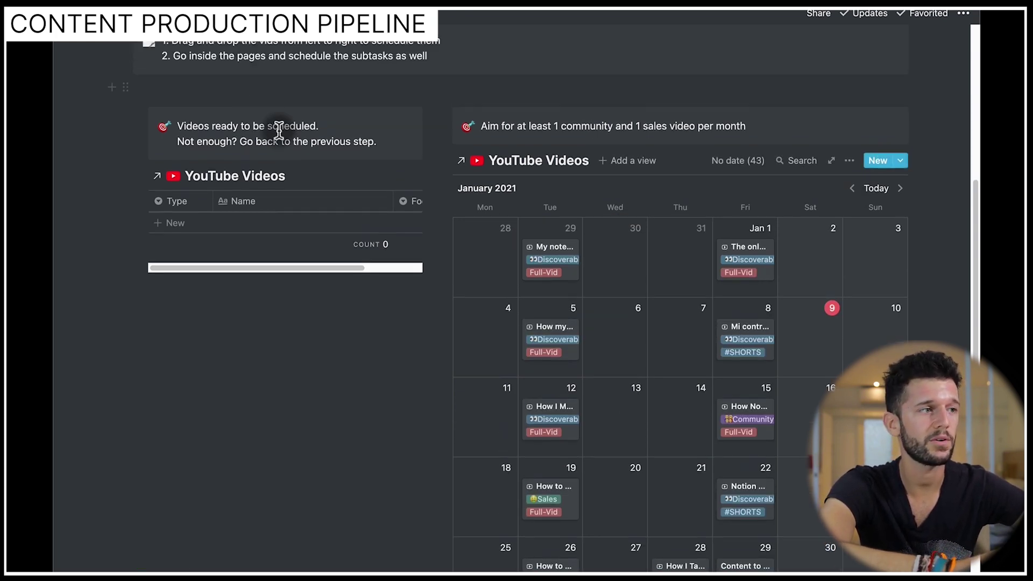
scroll(690, 451, down, 2)
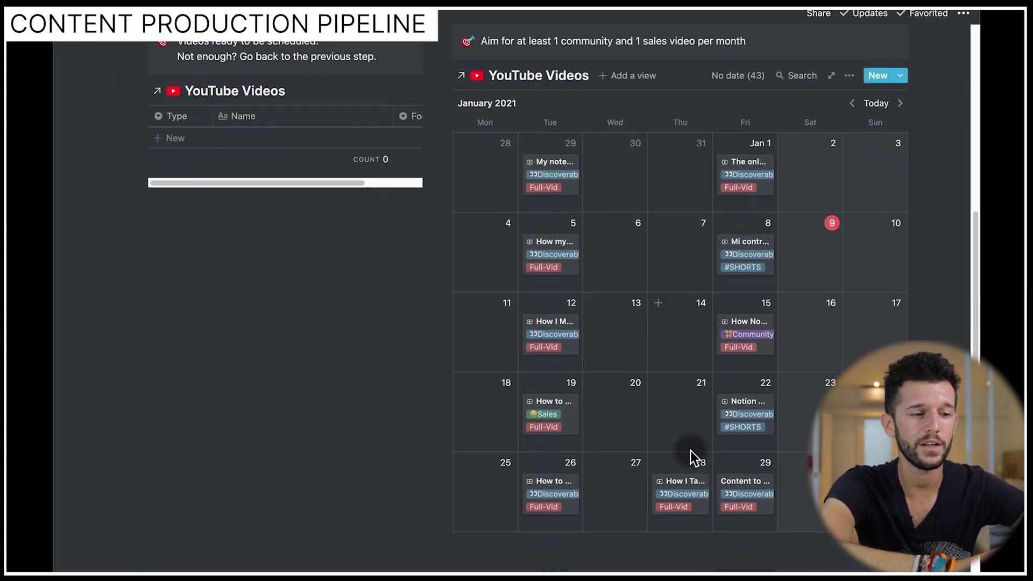
Open the January 28 video as a full page and move its six subtask pages into the Not Started tasks table
click(687, 492)
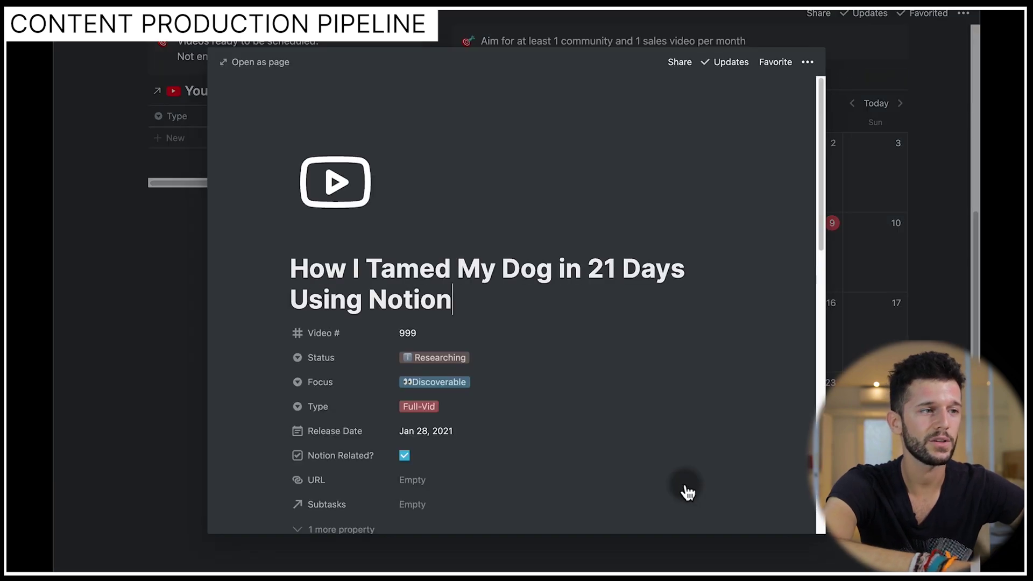
key(super+Return)
scroll(683, 484, down, 5)
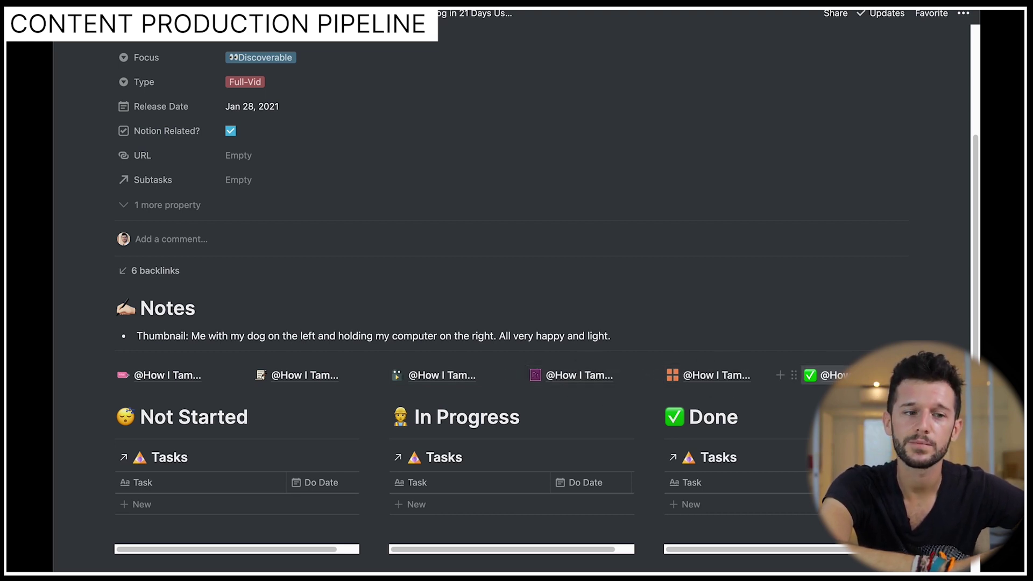
drag(848, 380, 140, 486)
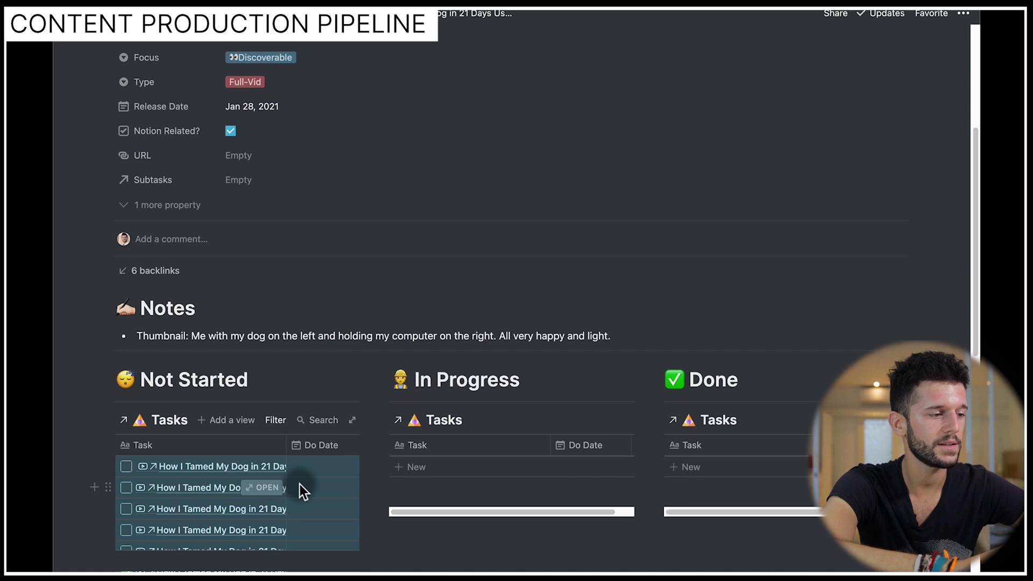
scroll(299, 485, down, 4)
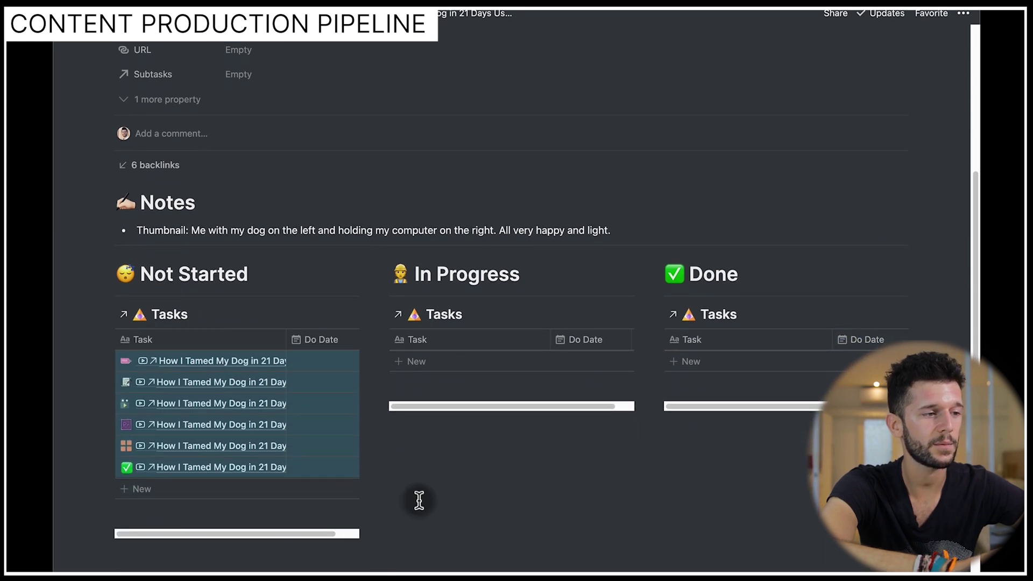
click(417, 499)
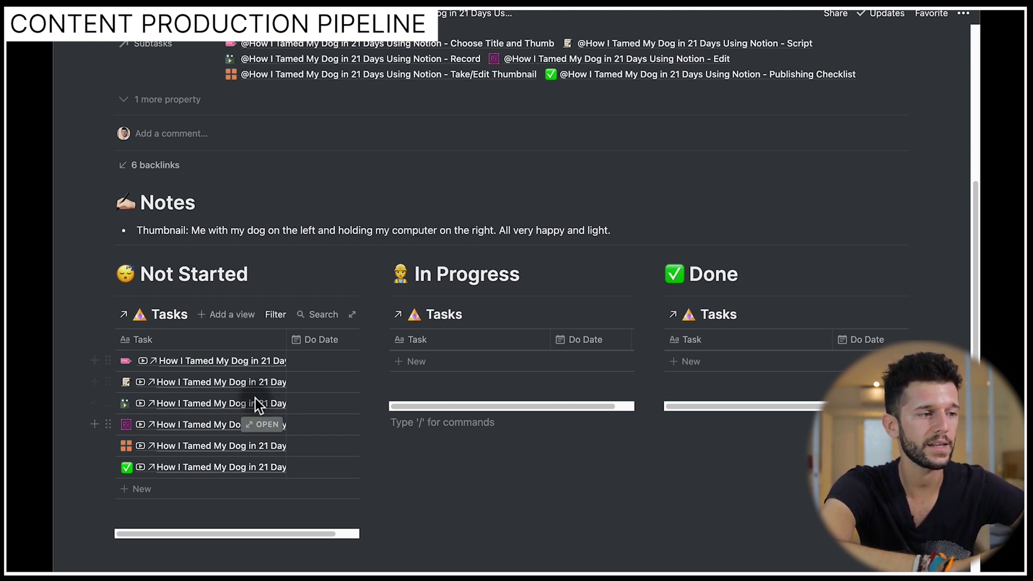
Examine the video's Subtasks property and the filters of the Not Started tasks table
scroll(404, 221, up, 5)
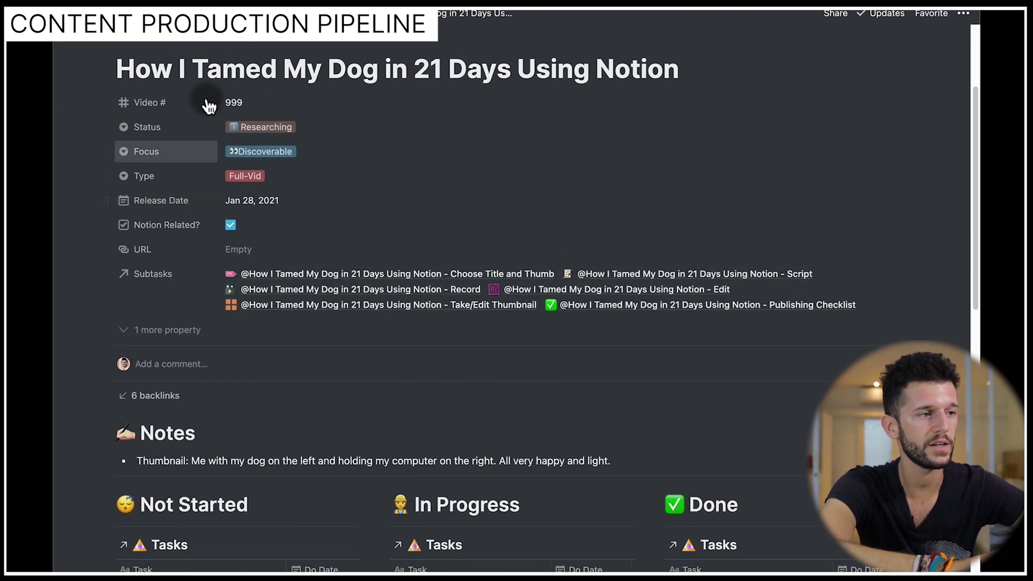
scroll(306, 422, down, 4)
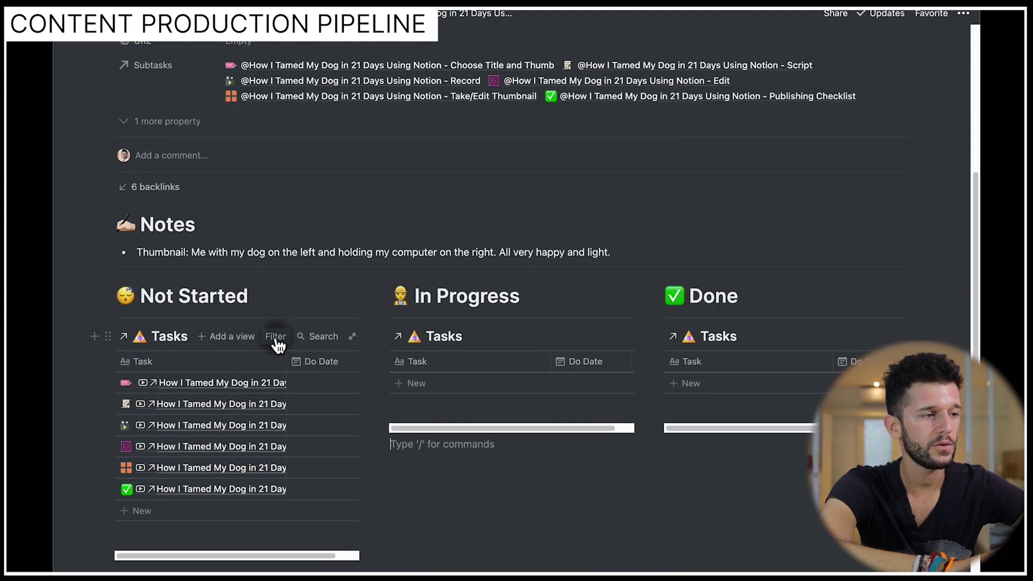
click(275, 337)
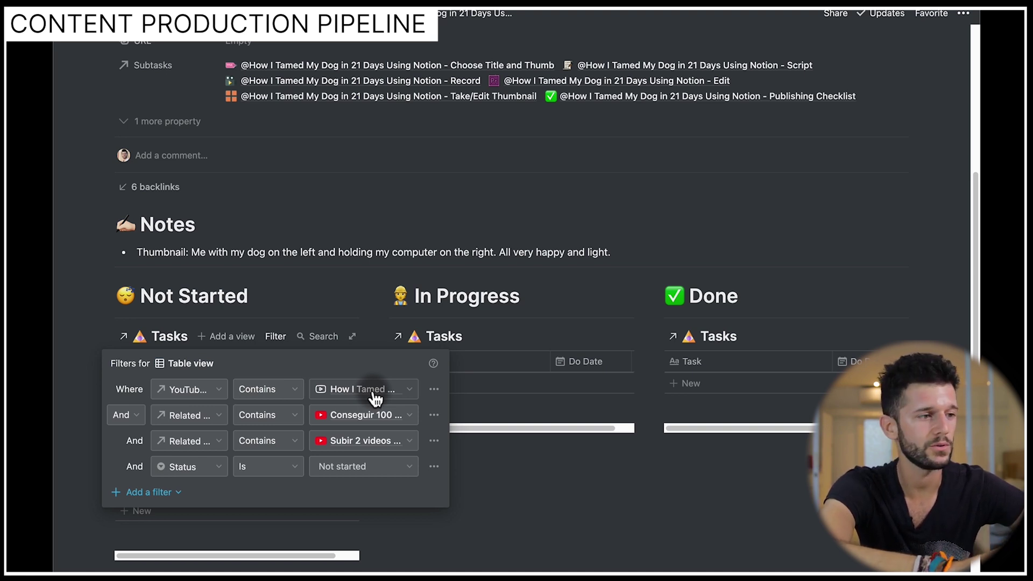
key(Escape)
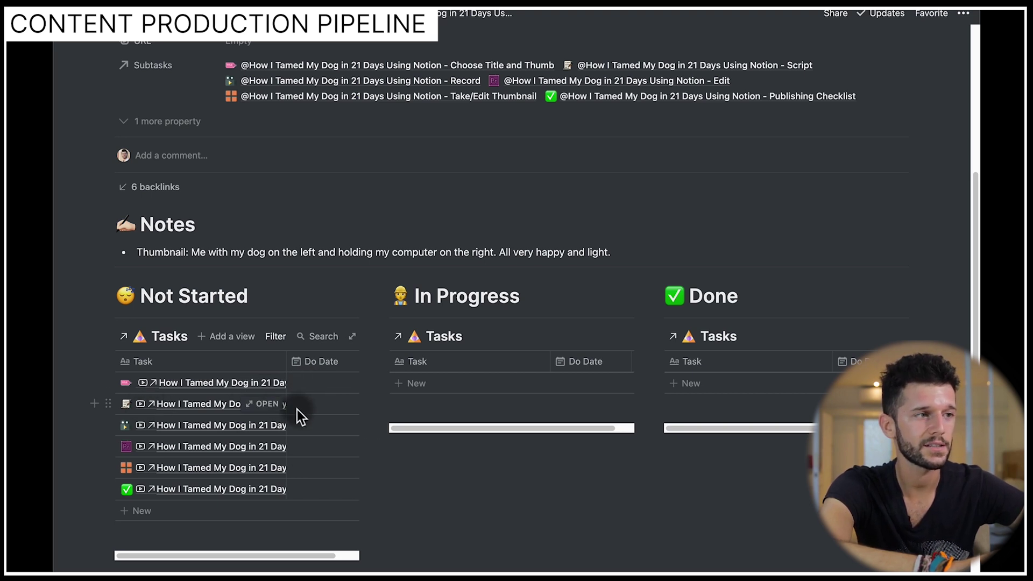
Check the video's release date and set the Script subtask's Do Date to January 22, 2021
scroll(537, 337, up, 5)
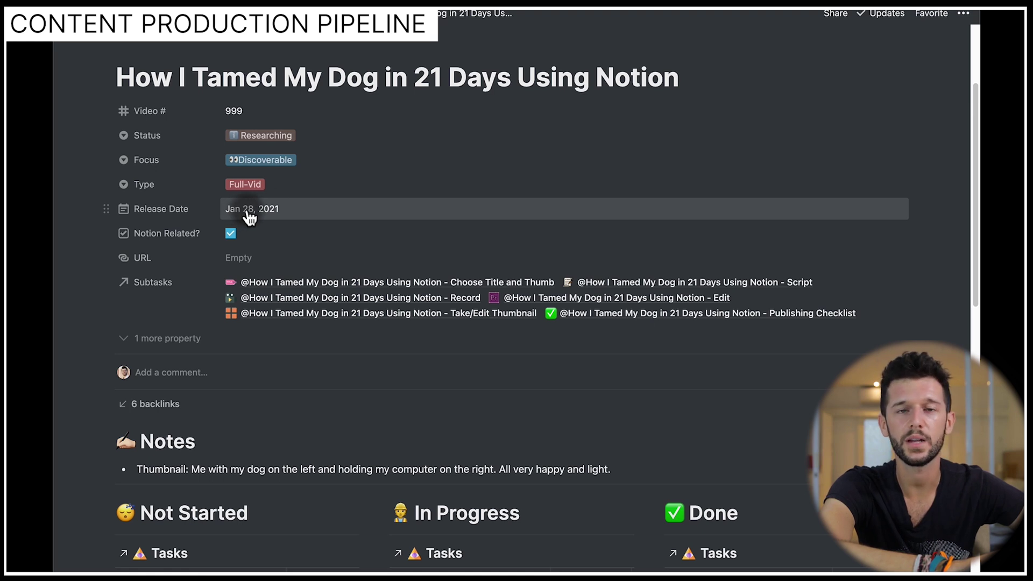
scroll(249, 215, down, 5)
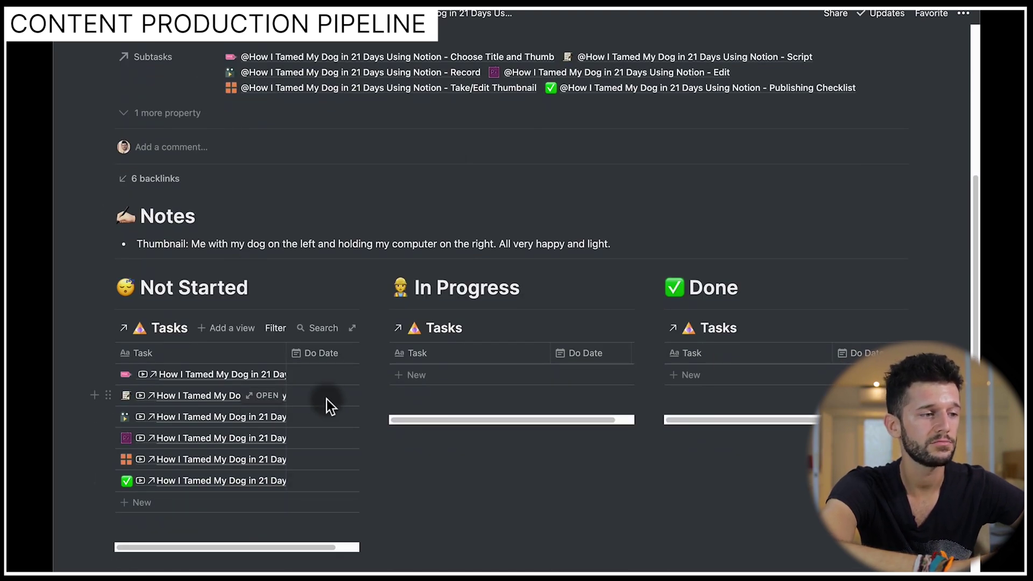
click(327, 400)
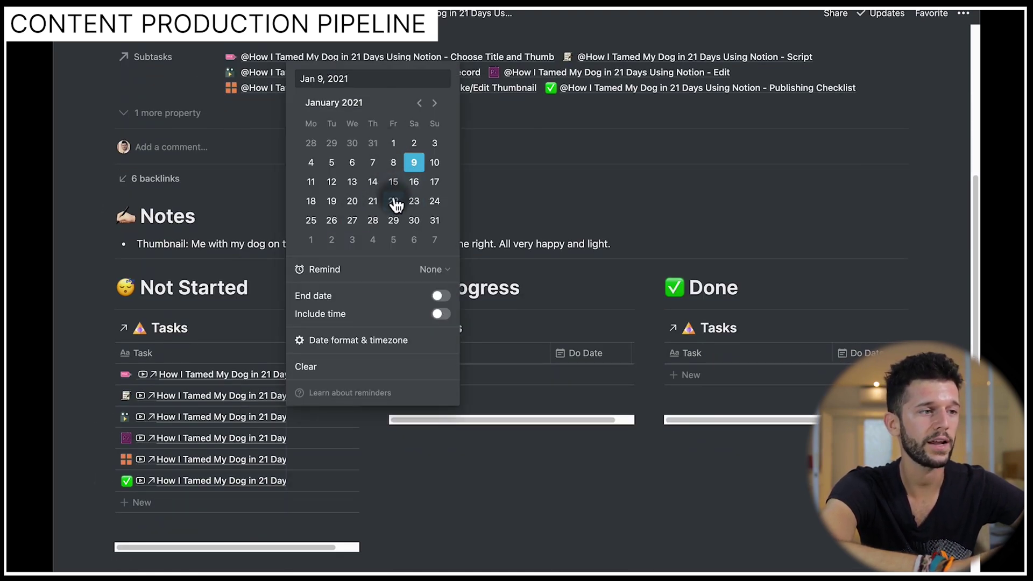
click(394, 202)
click(326, 419)
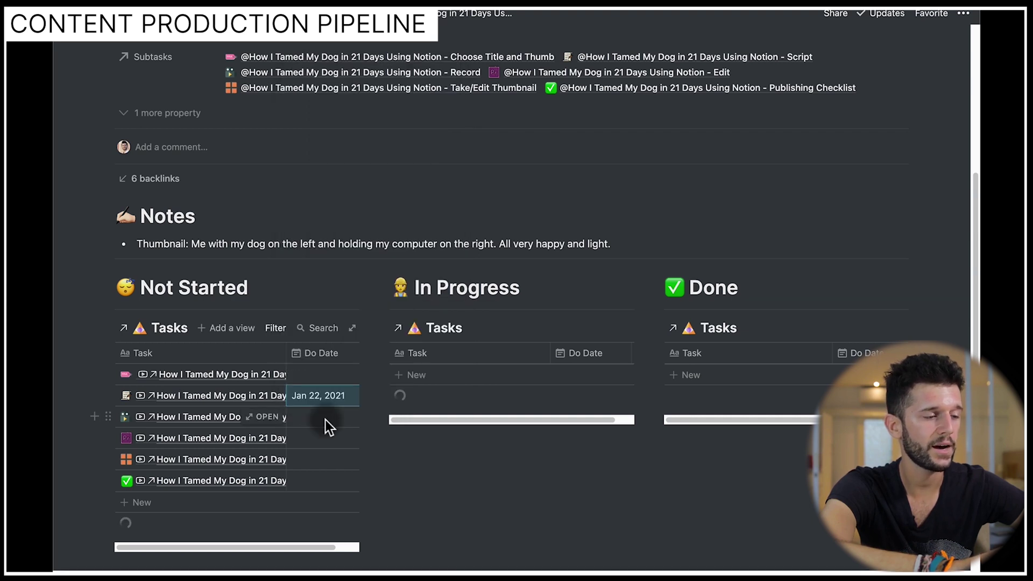
Set the Do Date of the Record, Edit and Take/Edit Thumbnail subtasks to January 23, 2021
click(325, 420)
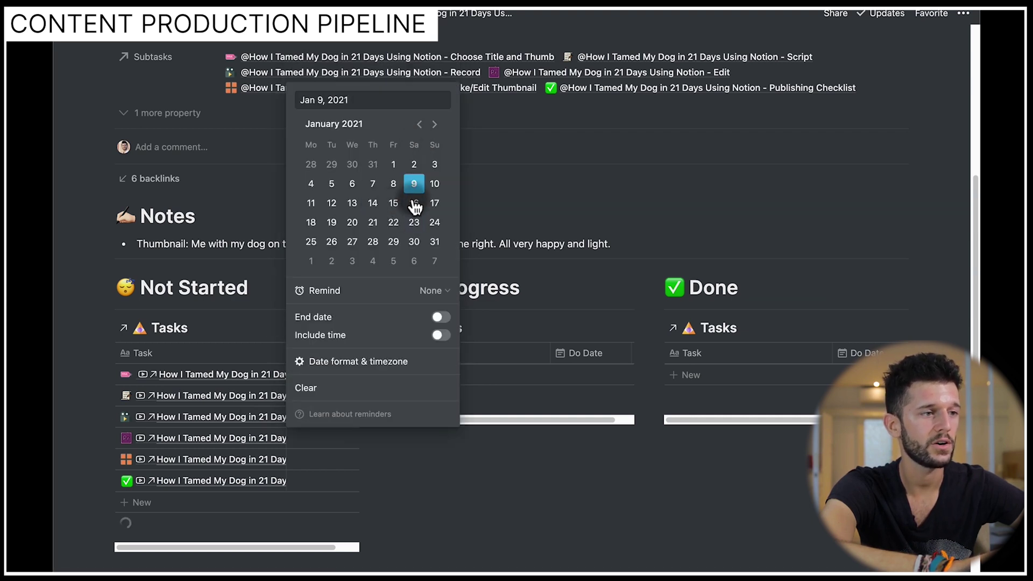
click(413, 230)
click(323, 438)
click(323, 438)
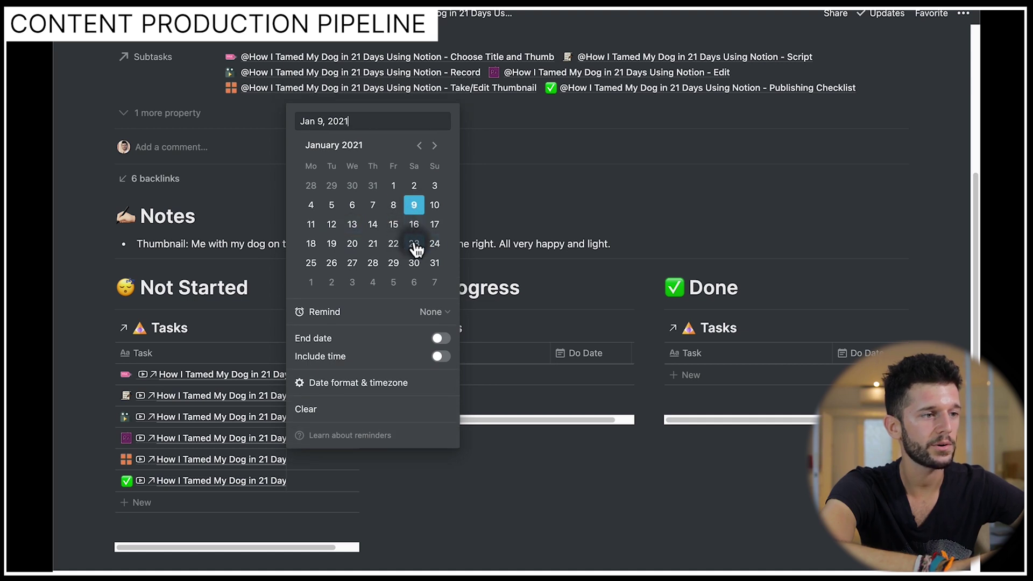
click(414, 243)
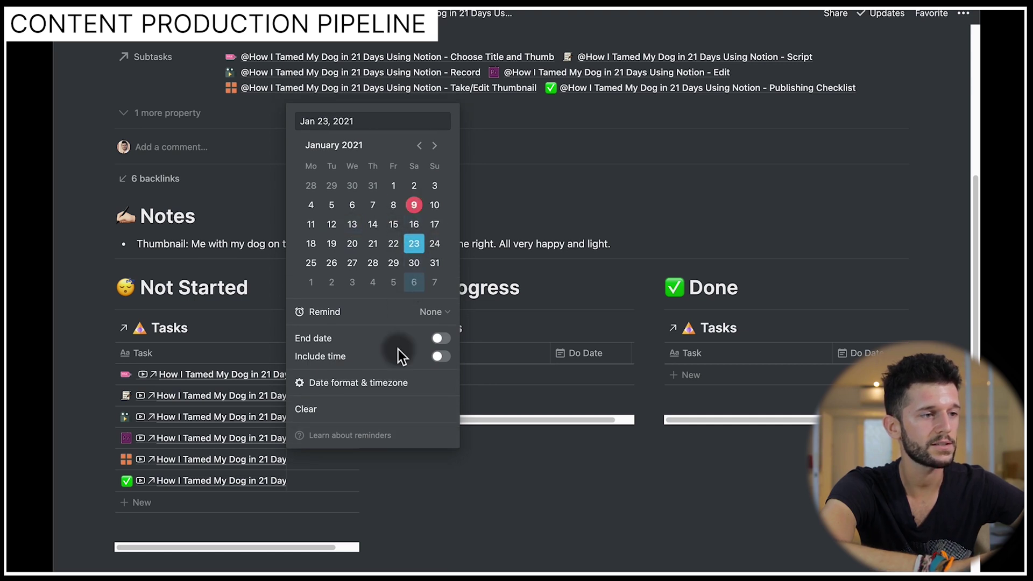
click(389, 509)
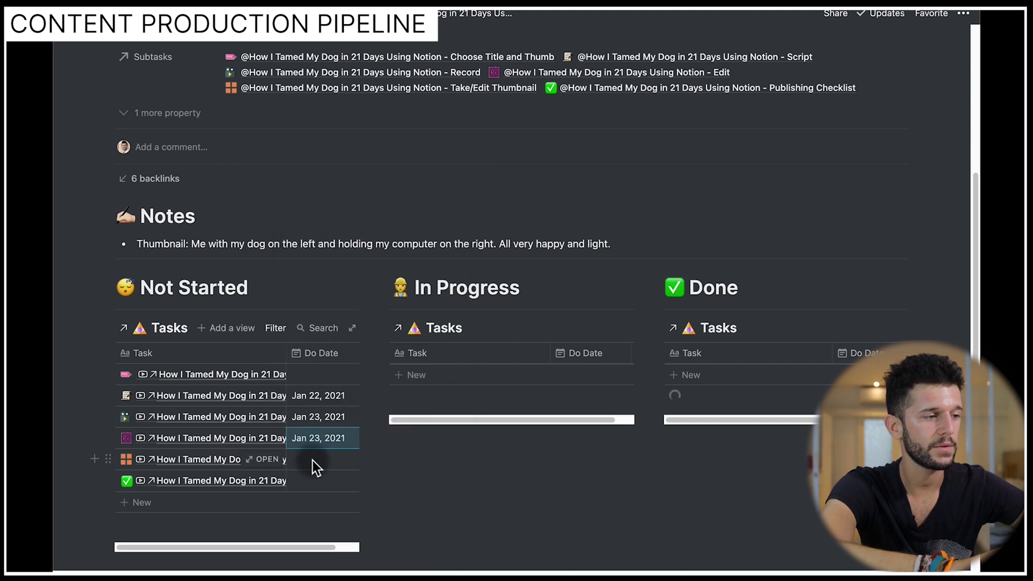
click(312, 460)
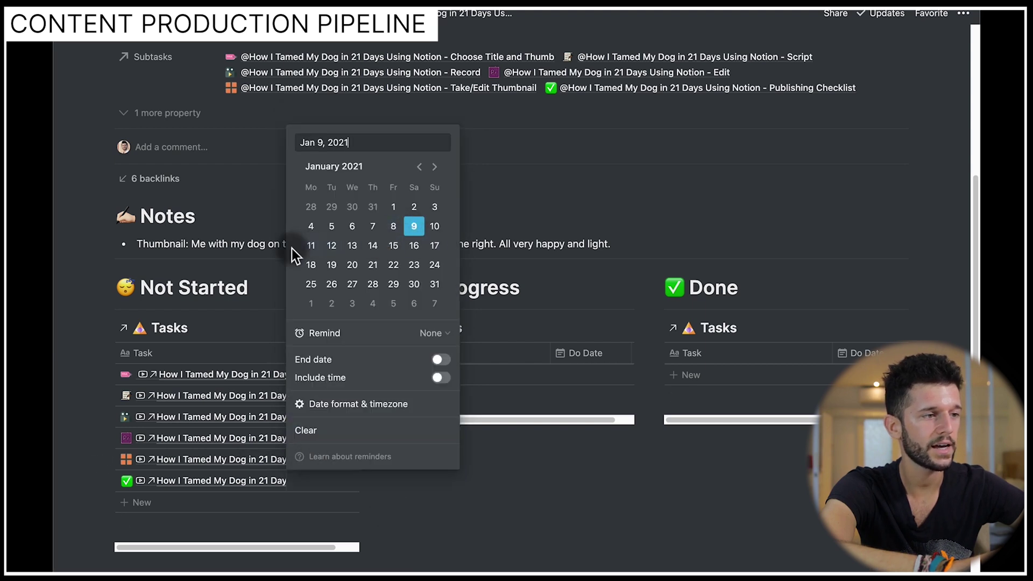
click(416, 267)
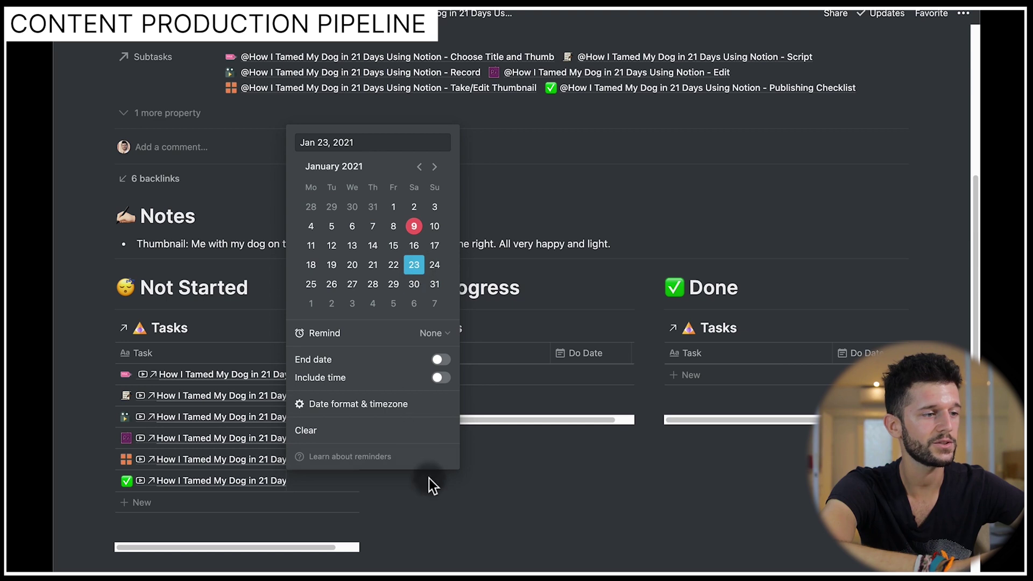
click(443, 493)
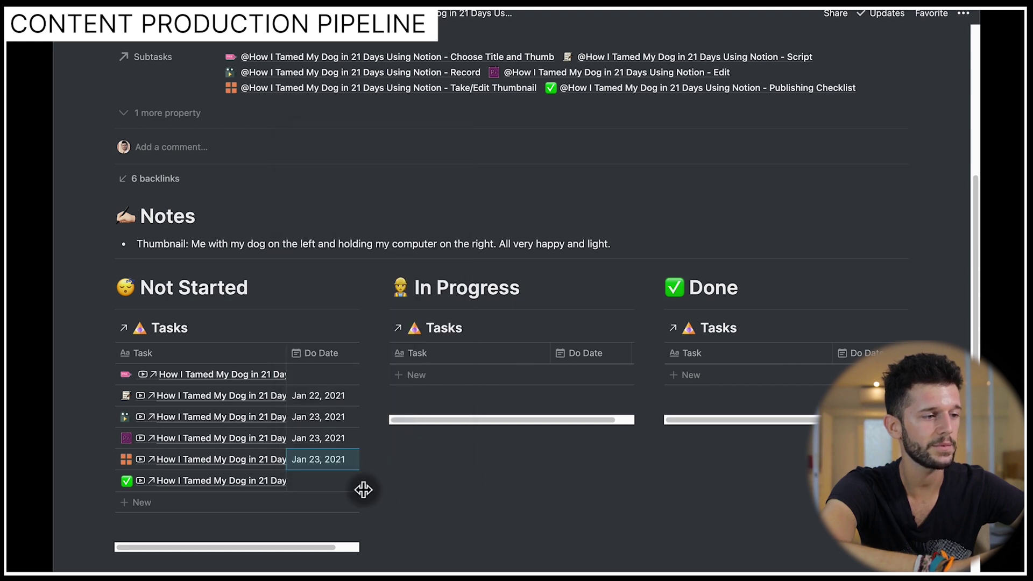
Set the Publishing Checklist subtask's Do Date to January 28, 2021 and move the Choose Title and Thumb subtask to the Done table
click(362, 487)
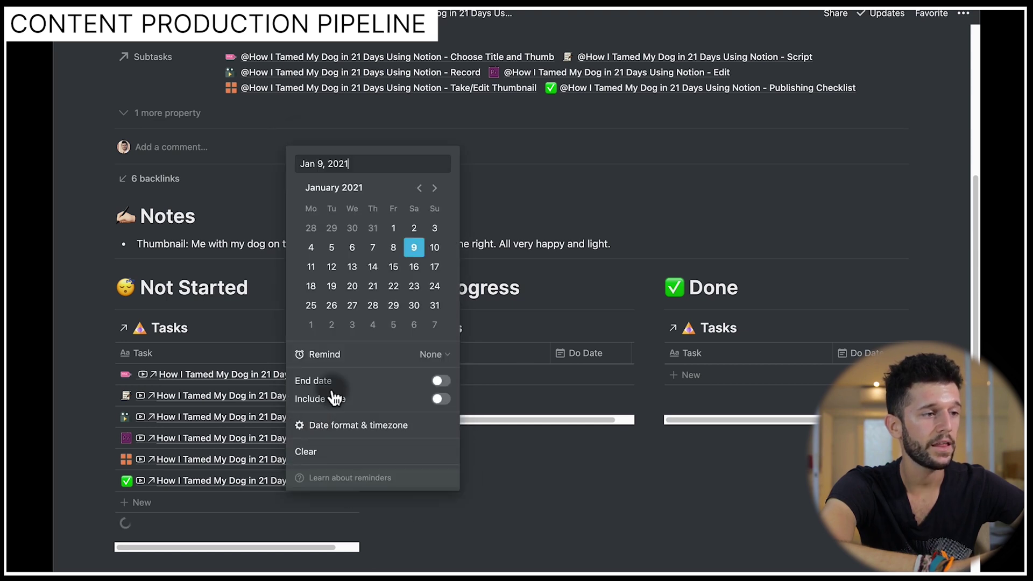
click(374, 307)
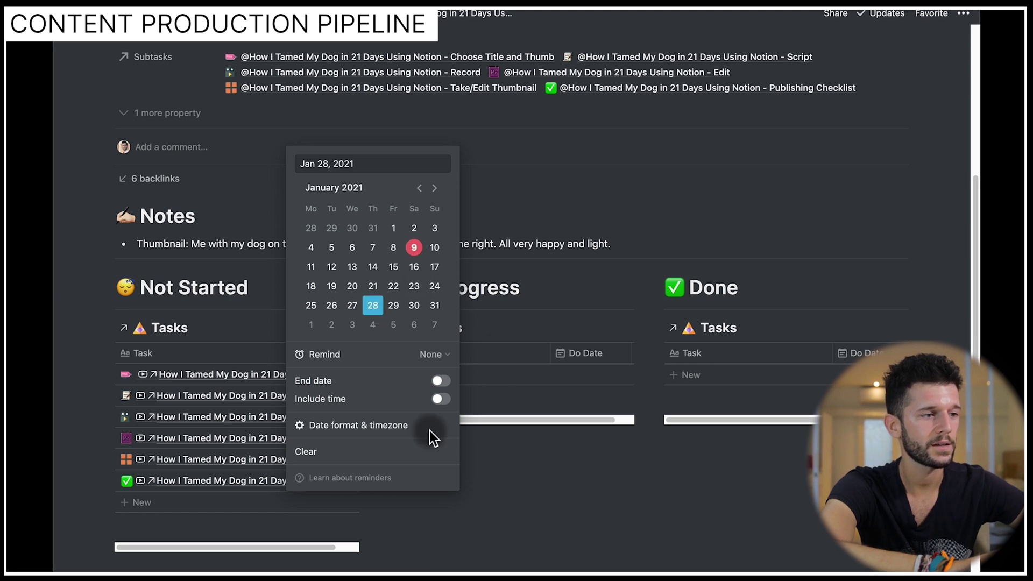
click(506, 492)
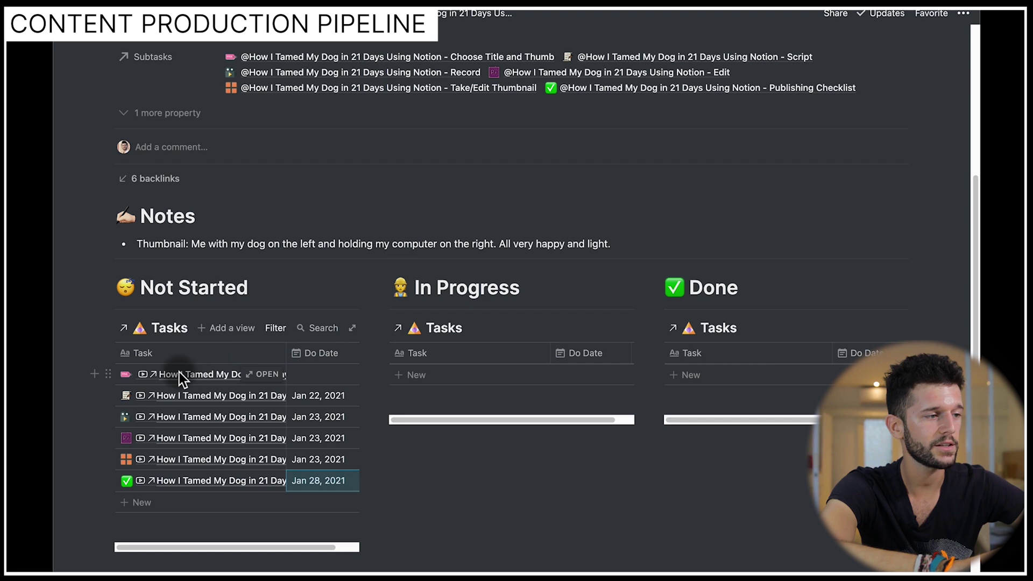
drag(110, 372, 312, 405)
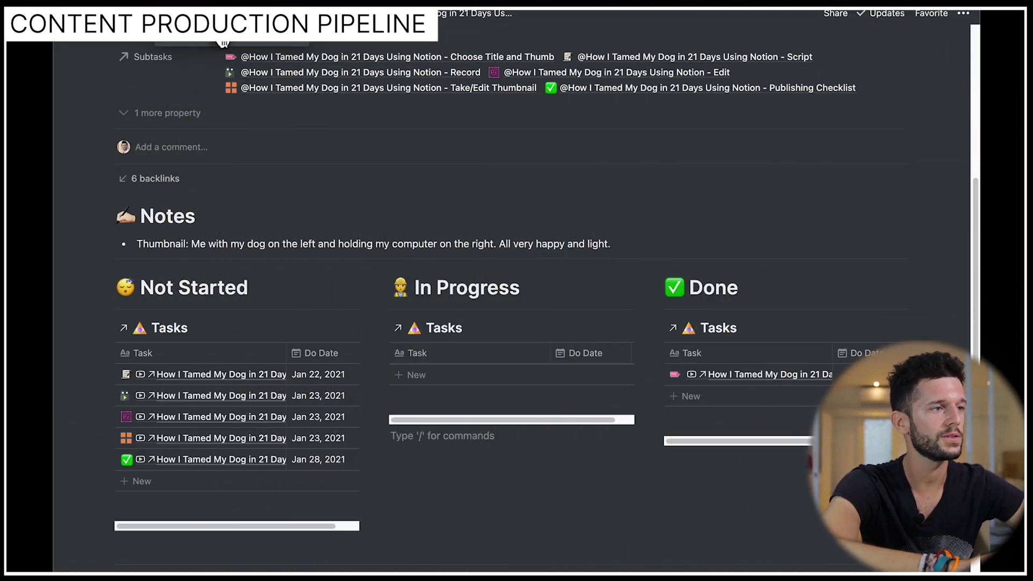
Return to the Content Machine page, collapse The Calendar Room and expand The Video Factory
key(super+bracketleft)
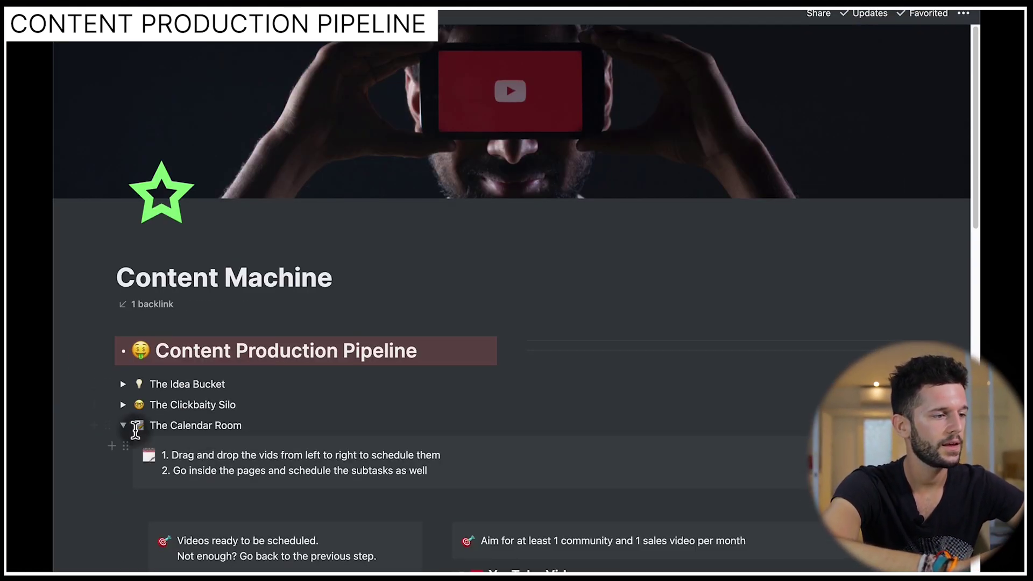
scroll(579, 434, down, 5)
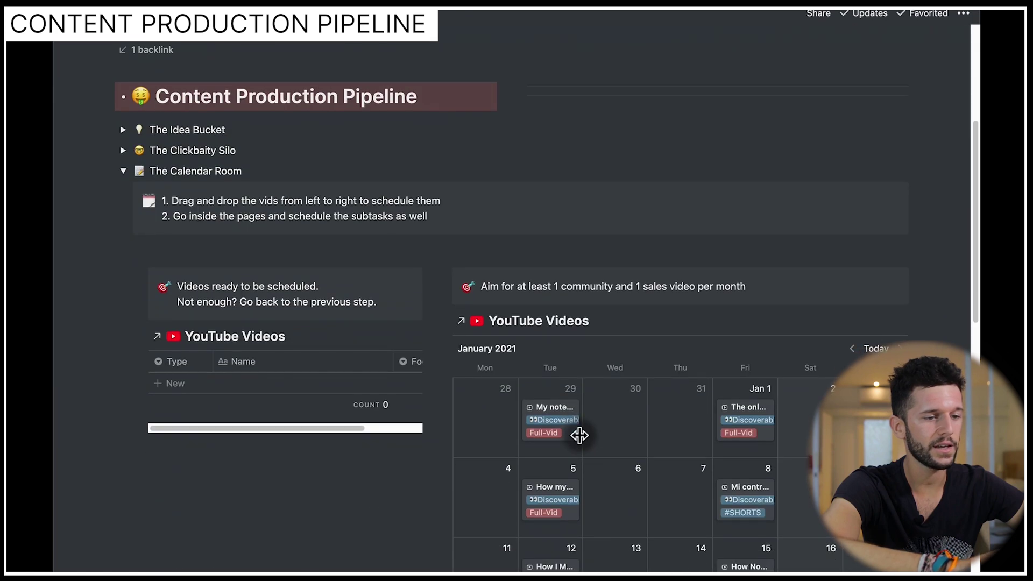
click(123, 172)
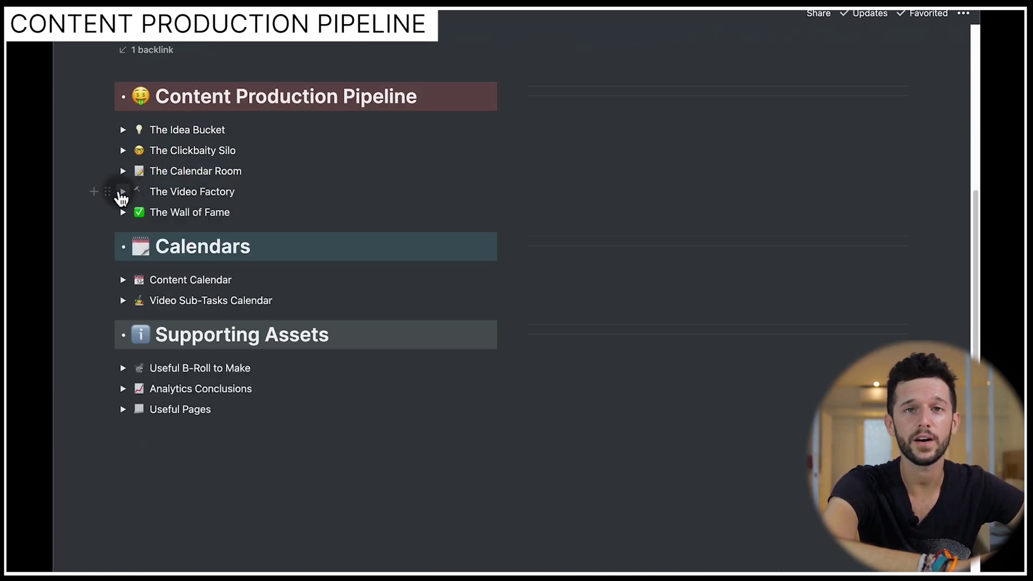
click(122, 192)
scroll(178, 287, down, 1)
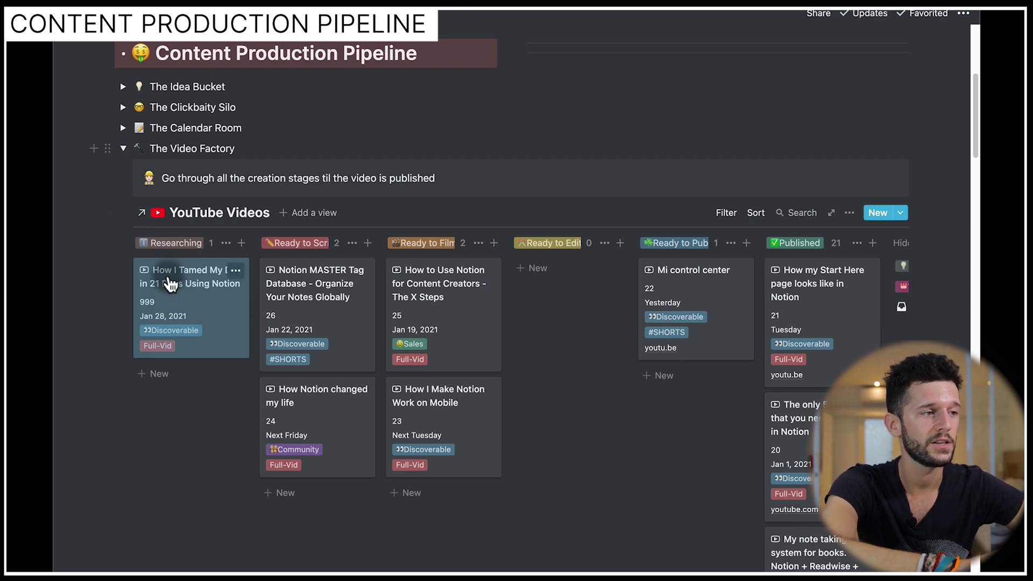
Move the How I Tamed My Dog video card through Ready to Script, Ready to Film and Ready to Publish into Published
drag(181, 303, 278, 322)
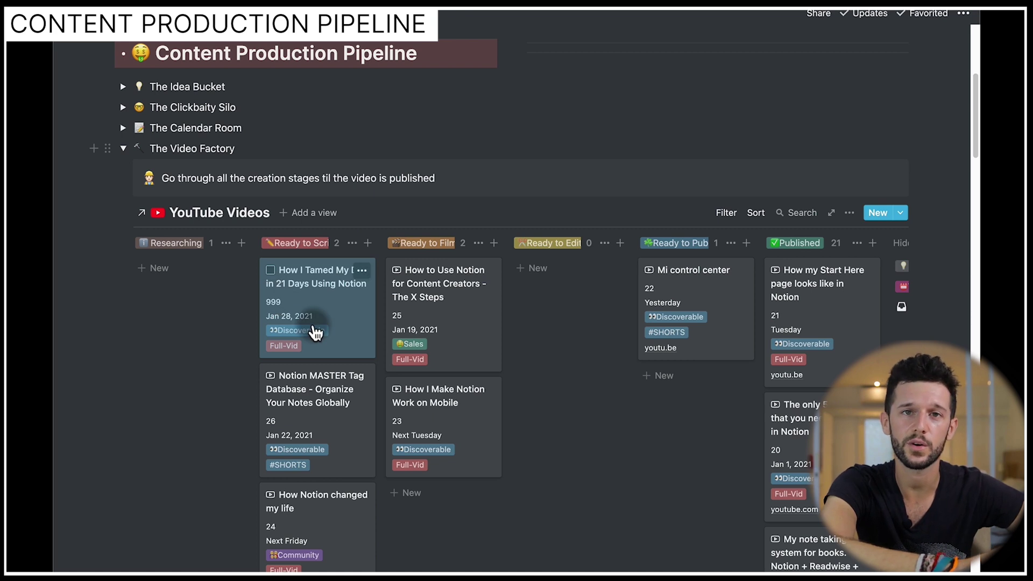
drag(317, 311, 425, 277)
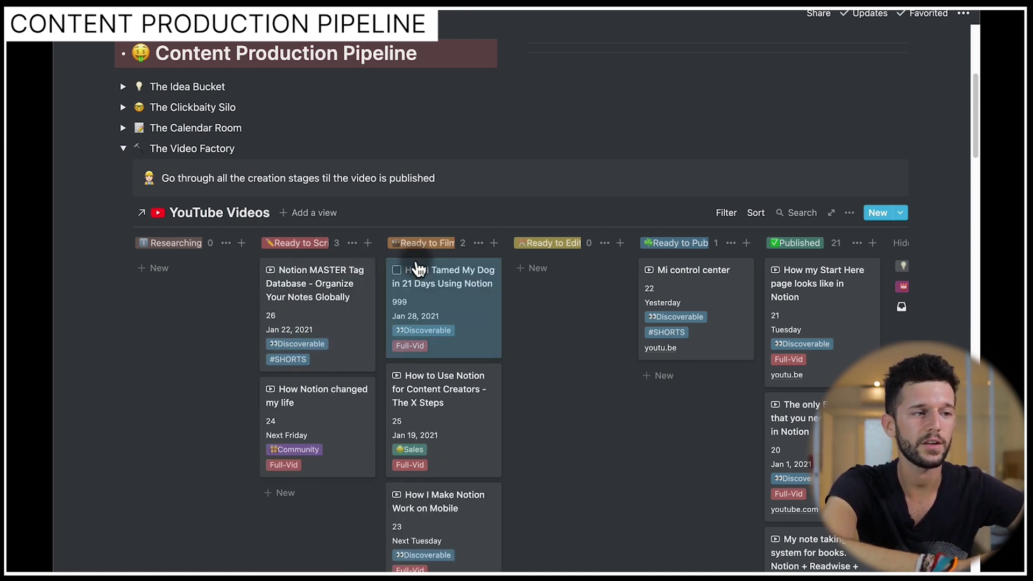
drag(451, 326, 684, 268)
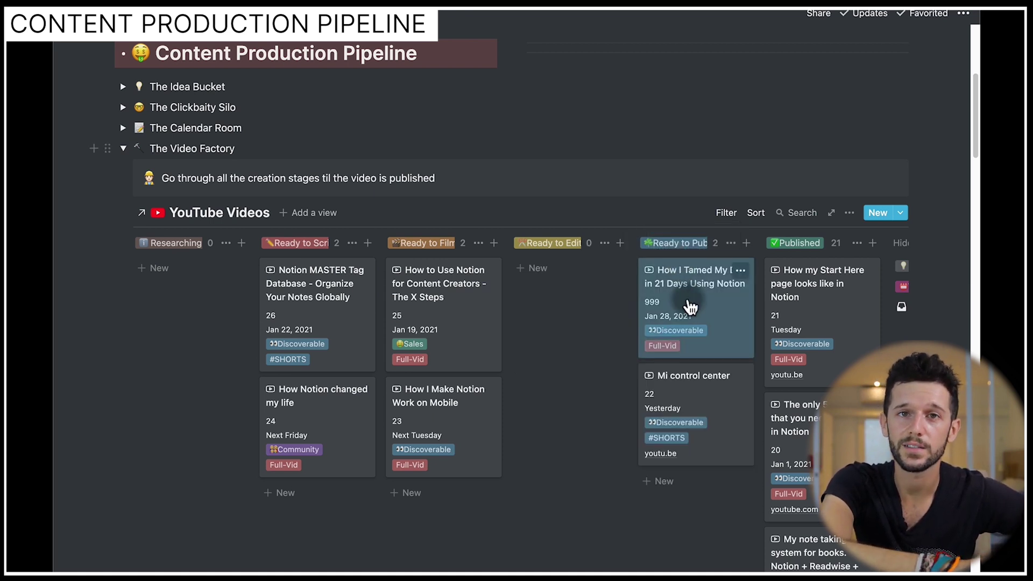
drag(735, 277, 802, 269)
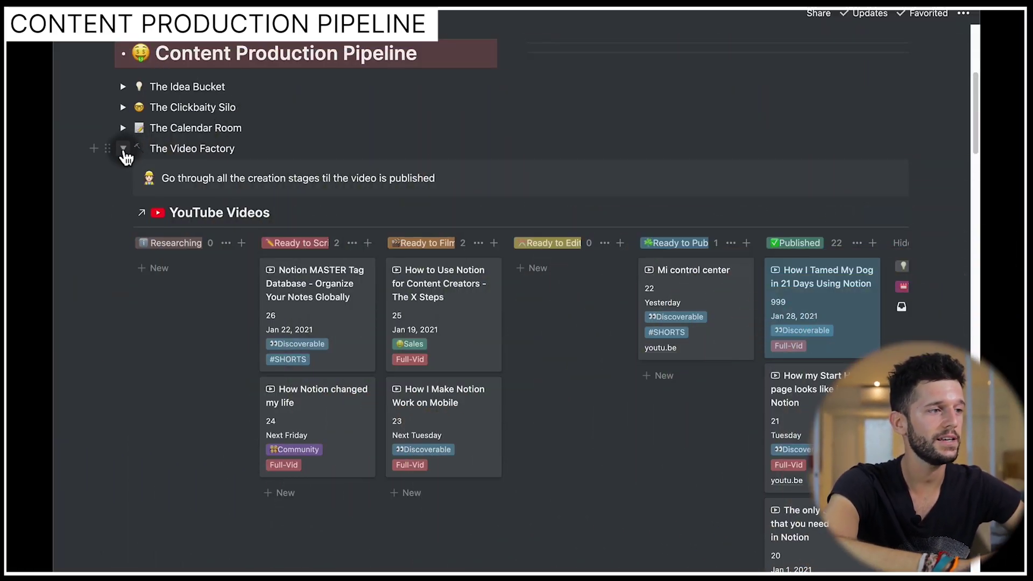
Collapse The Video Factory and expand The Wall of Fame to view the published videos
click(123, 148)
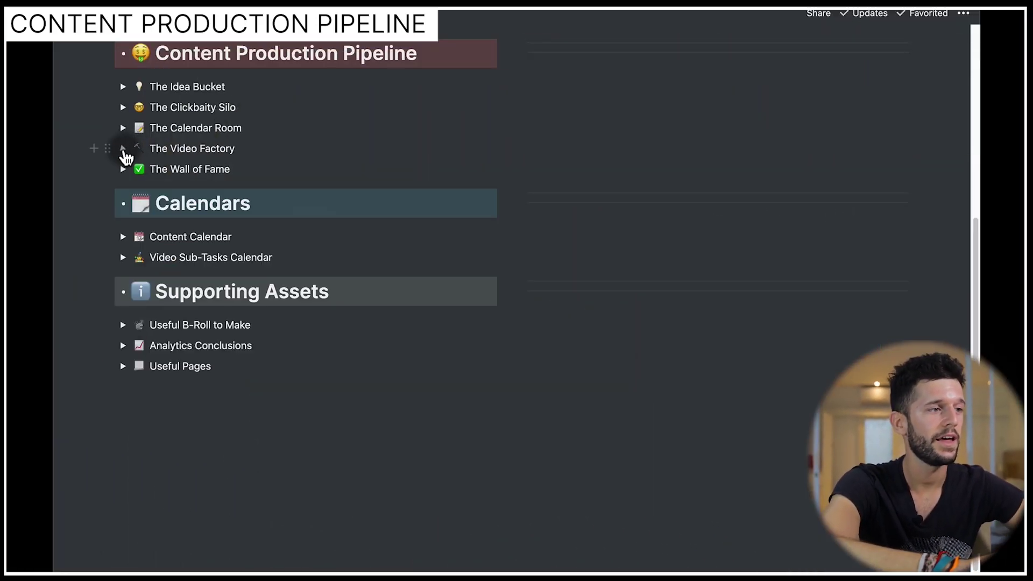
click(123, 170)
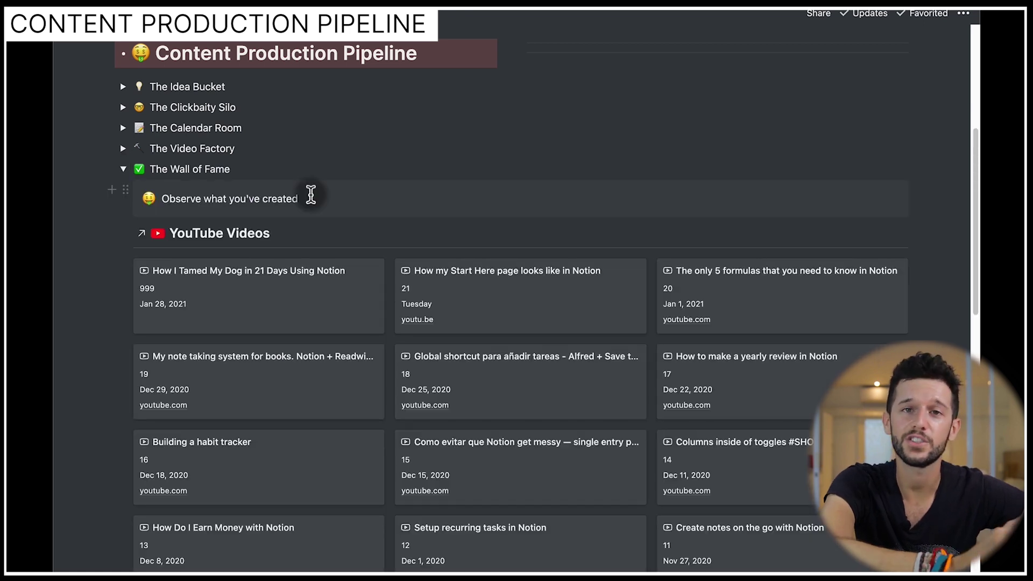
scroll(325, 318, down, 3)
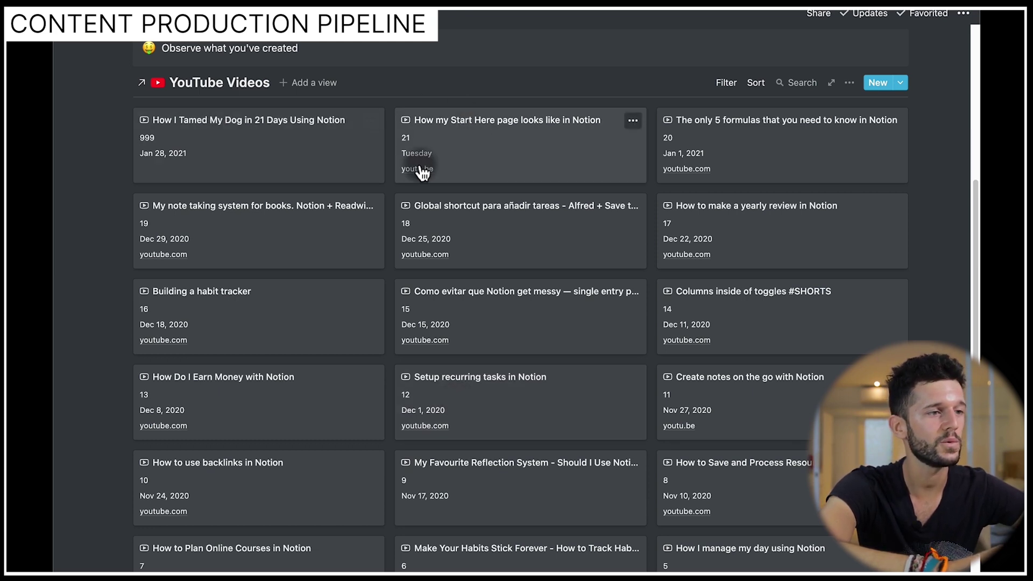
Check the URL property of the How I Tamed My Dog video and browse the other published videos in the gallery
click(262, 146)
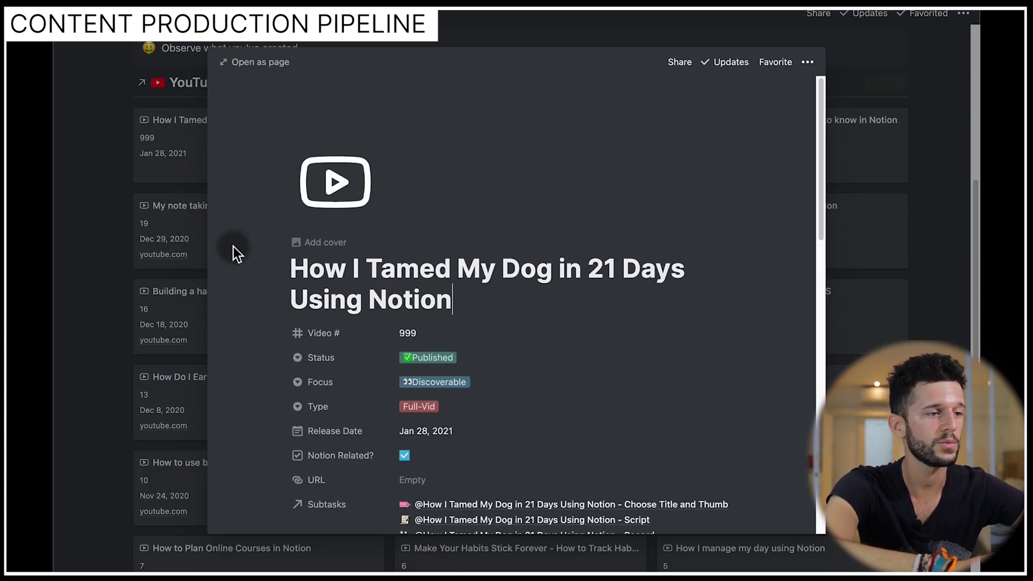
click(422, 479)
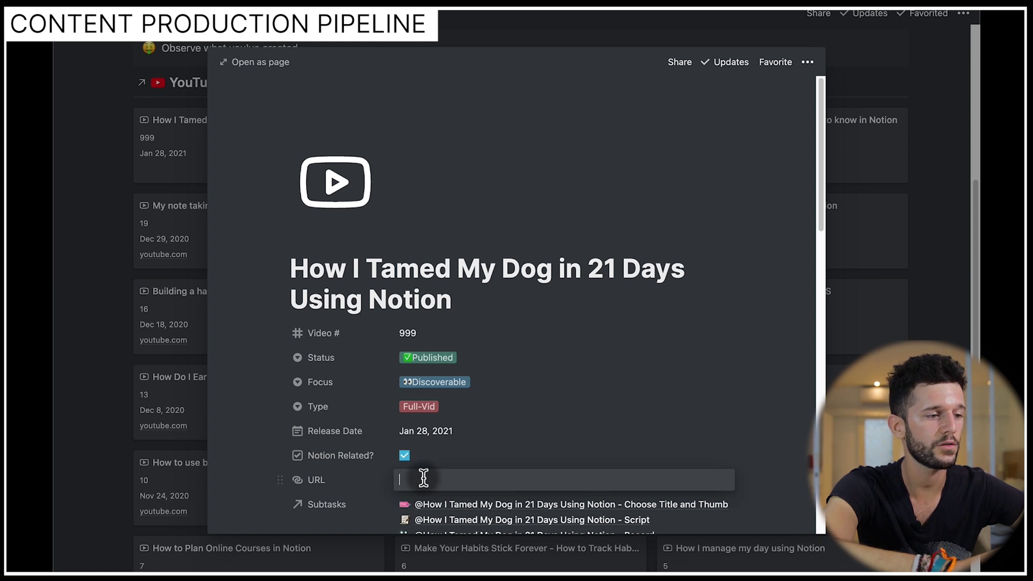
click(763, 454)
click(917, 343)
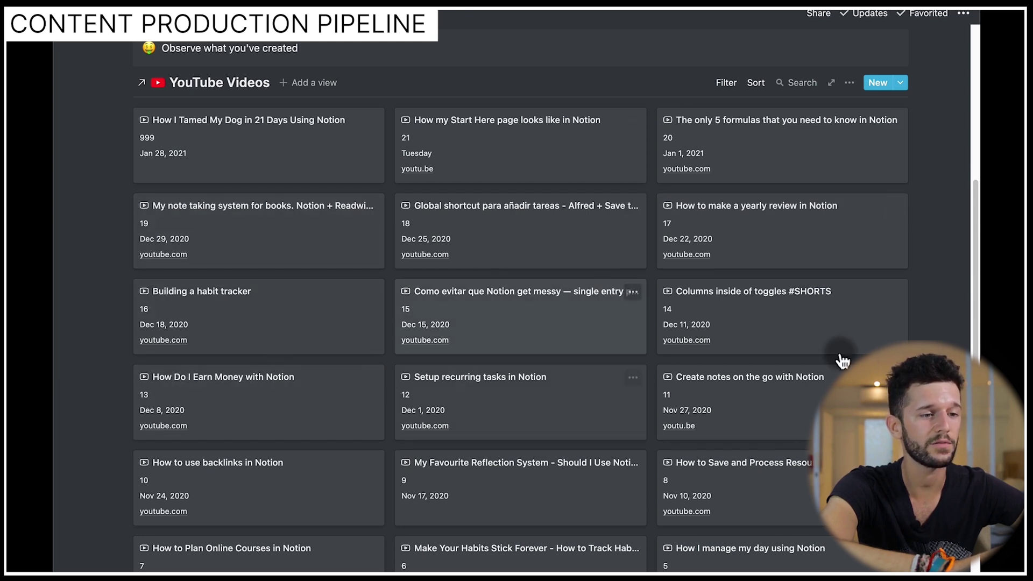
scroll(534, 319, down, 3)
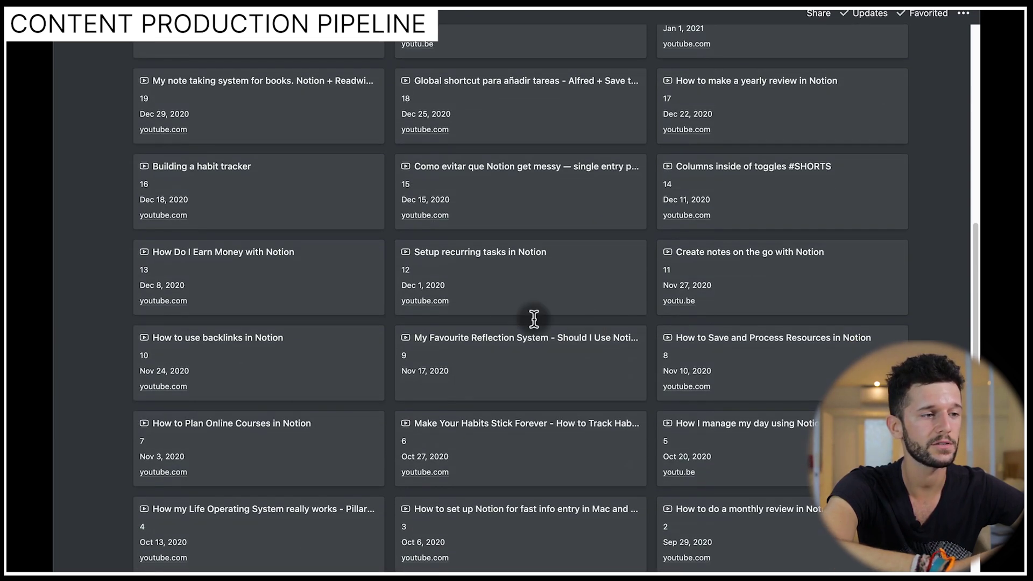
click(435, 301)
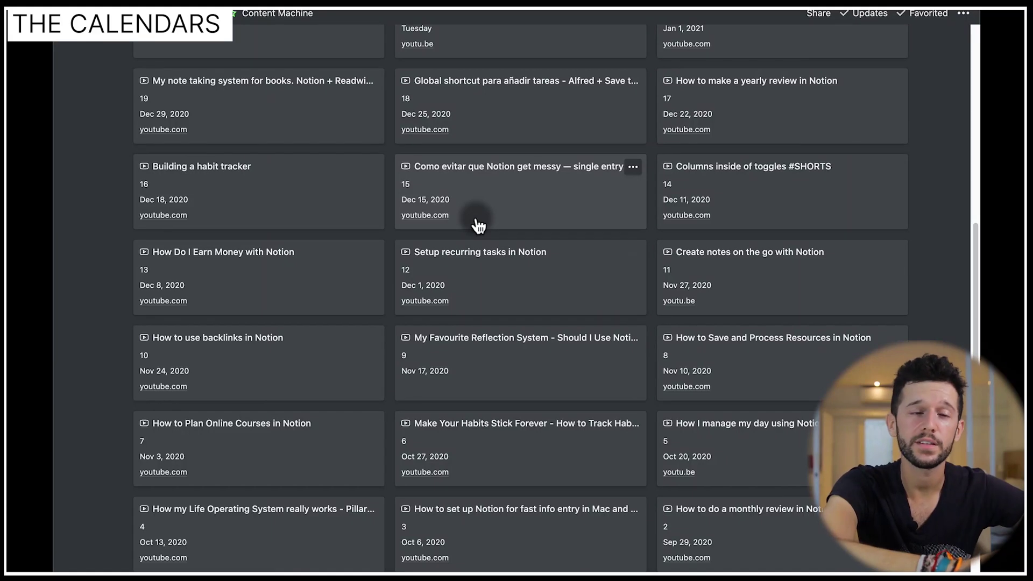
Collapse The Wall of Fame and expand the Content Calendar to view the January 2021 videos
scroll(478, 221, up, 10)
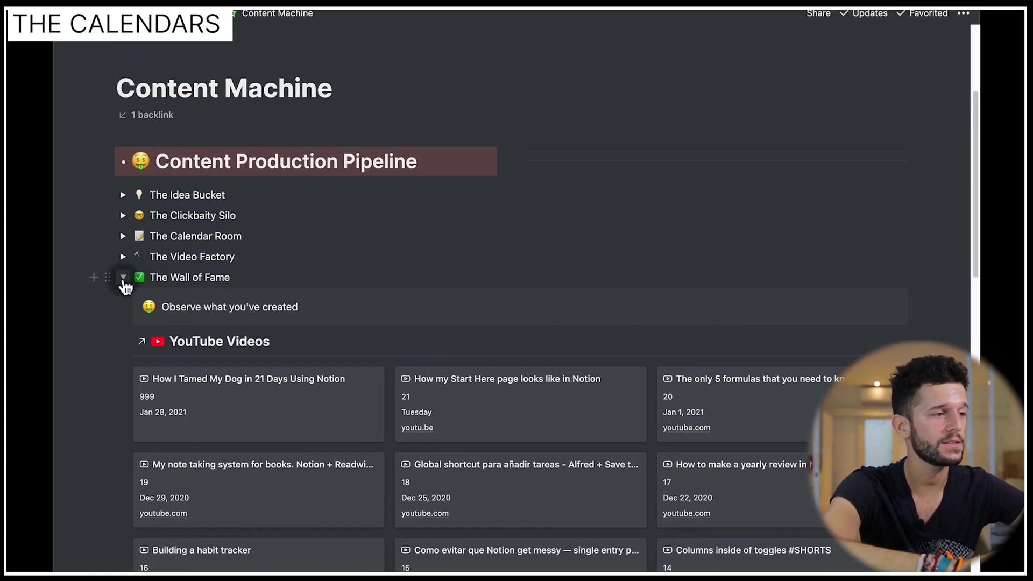
click(123, 277)
click(242, 345)
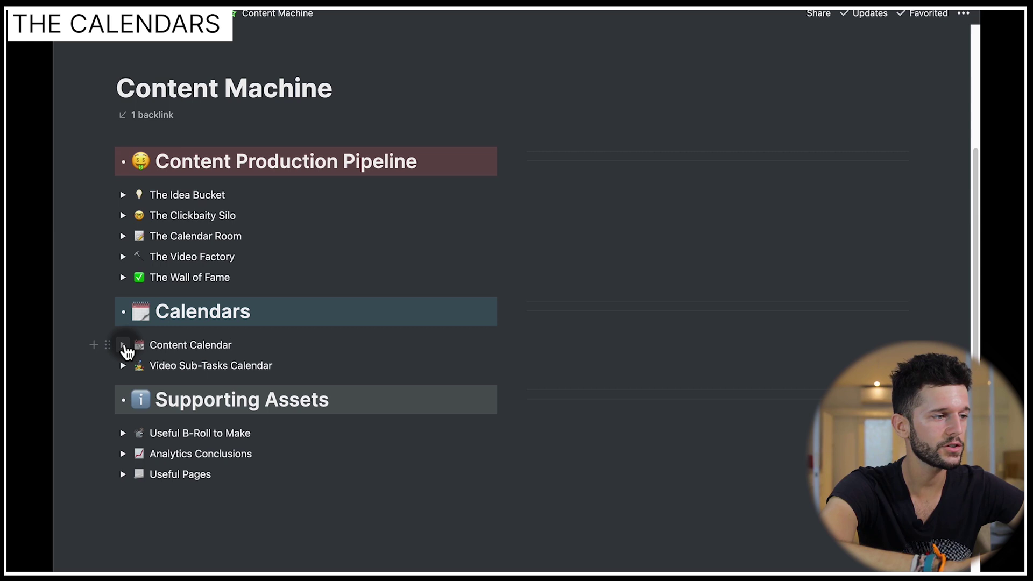
click(123, 345)
scroll(295, 339, down, 10)
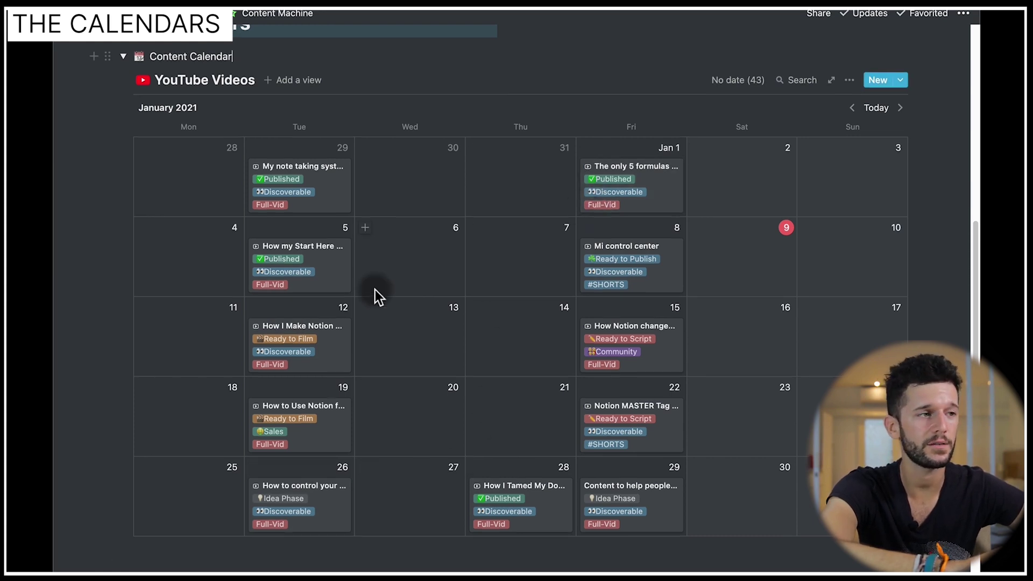
Collapse the Content Calendar and expand the Video Sub-Tasks Calendar to view the January 2021 tasks
scroll(376, 296, up, 2)
click(123, 89)
click(123, 247)
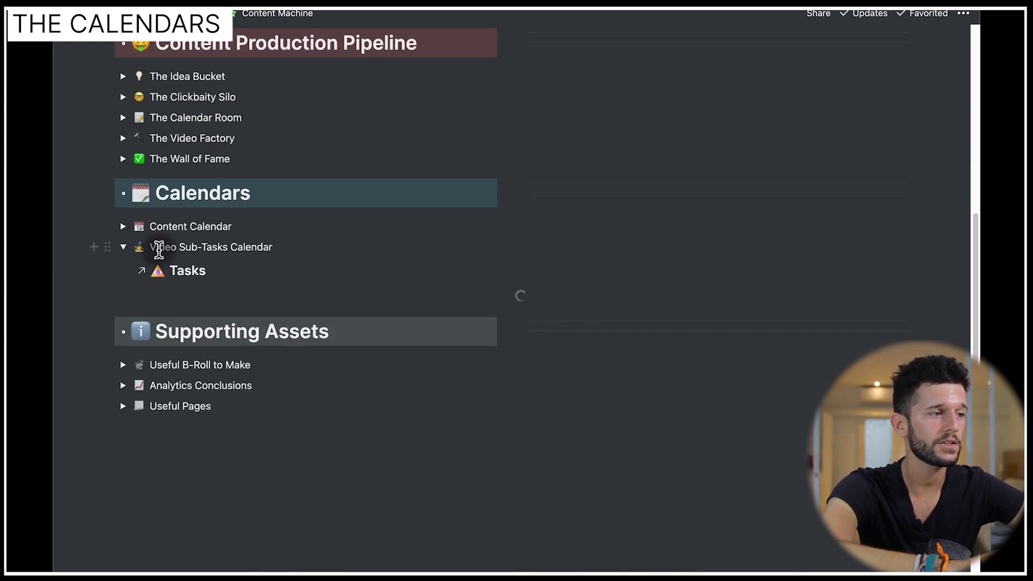
scroll(567, 333, down, 6)
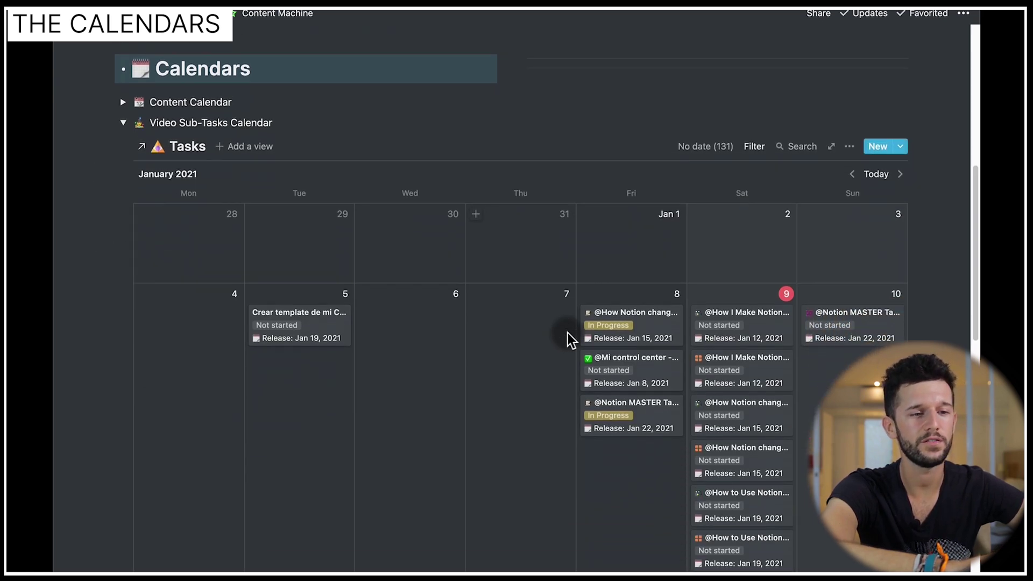
scroll(567, 334, up, 3)
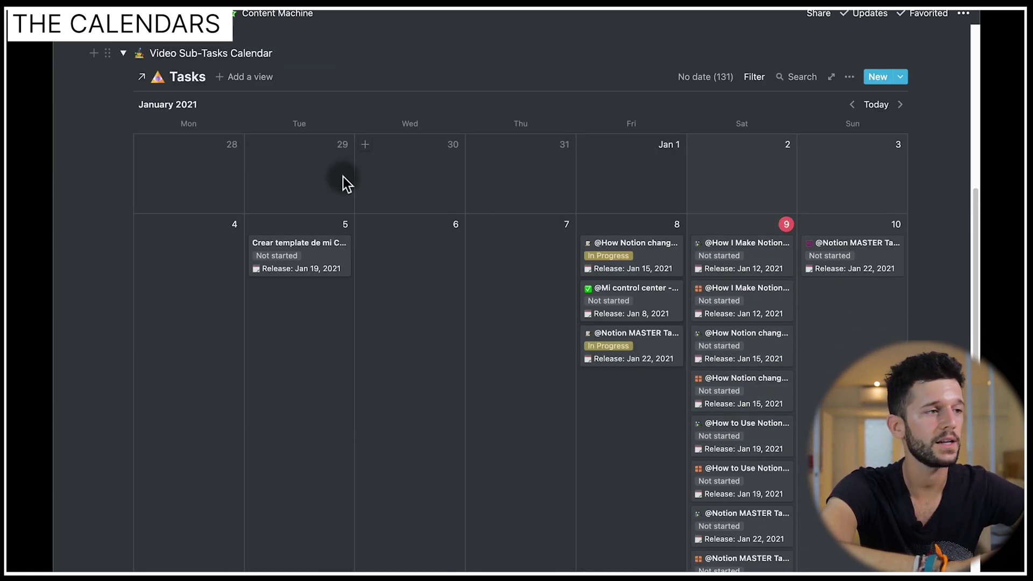
Examine the Video Sub-Tasks Calendar's filters and the Release formula of the How Notion changed my life - Script task
click(755, 77)
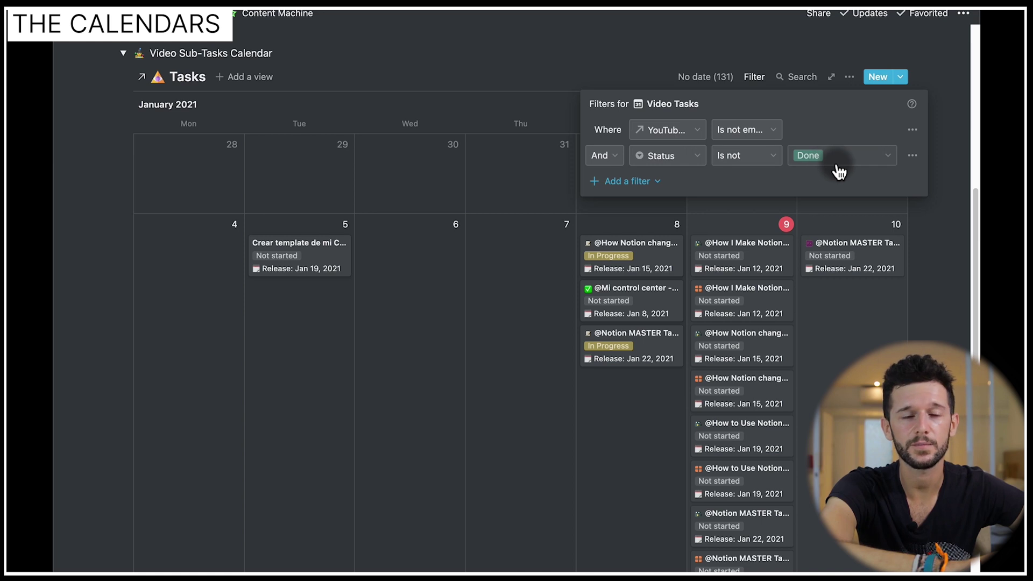
click(525, 326)
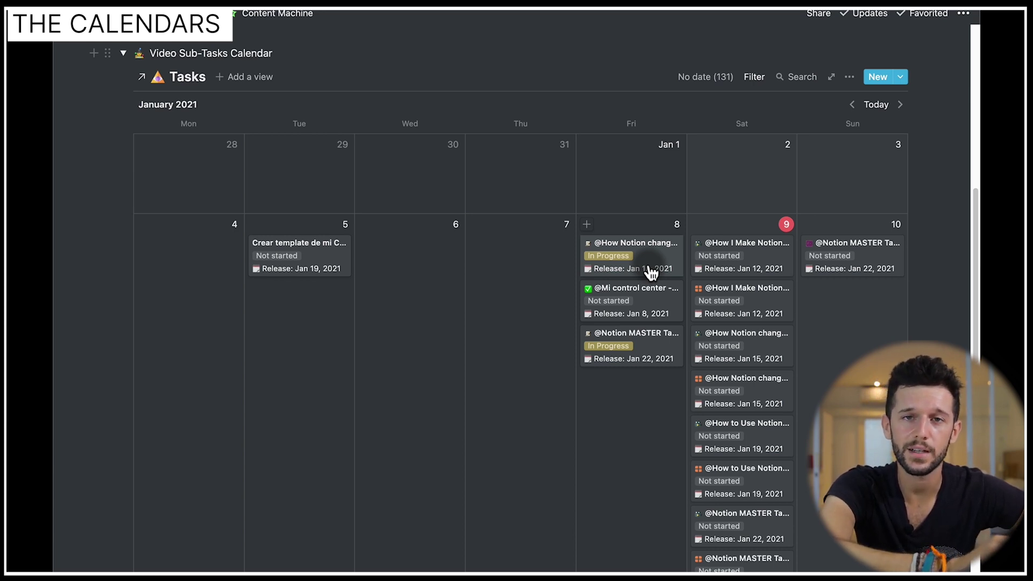
click(619, 271)
click(445, 436)
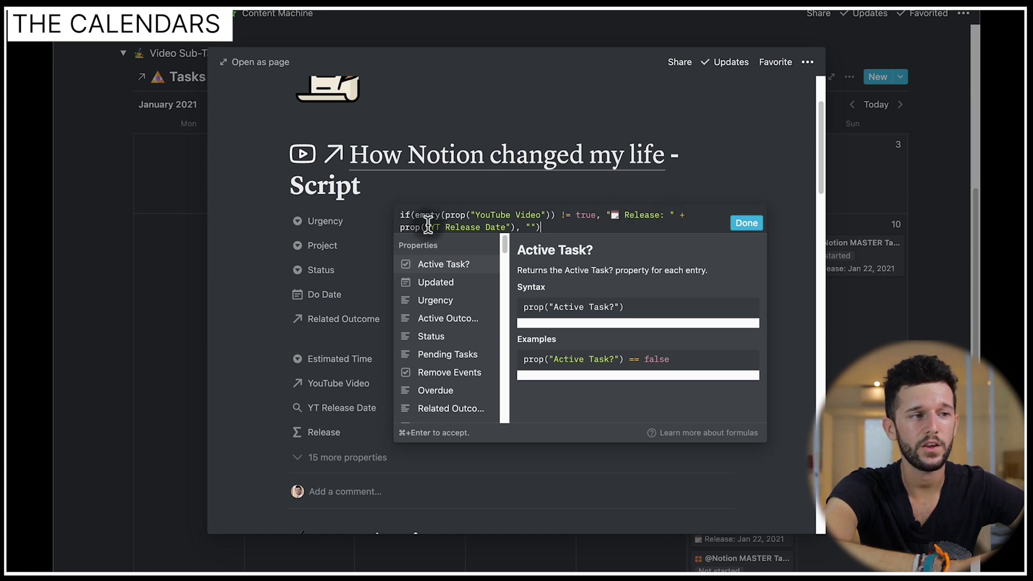
click(740, 223)
key(Escape)
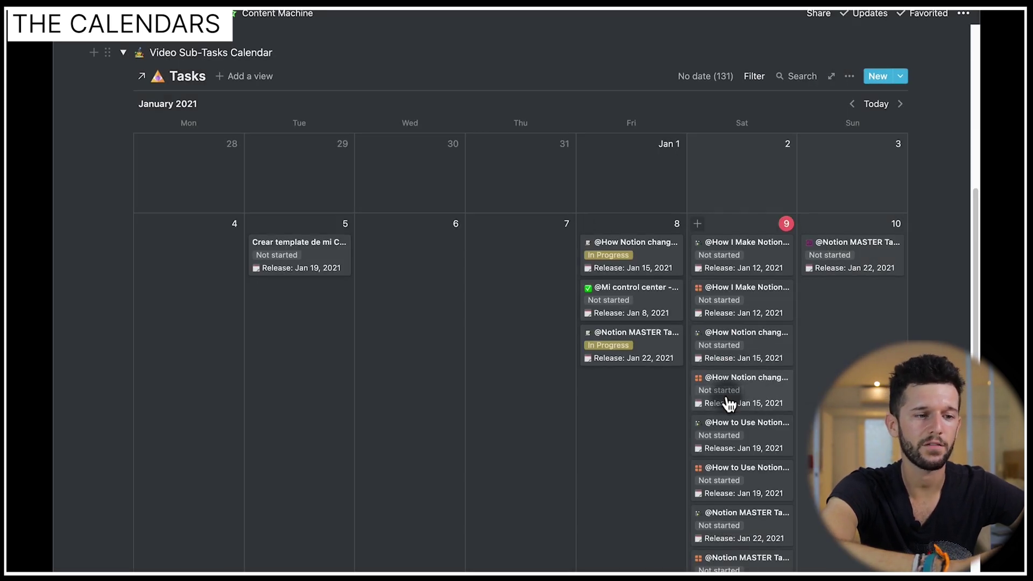
Collapse the Video Sub-Tasks Calendar and expand Useful B-Roll to Make under Supporting Assets
scroll(727, 404, down, 3)
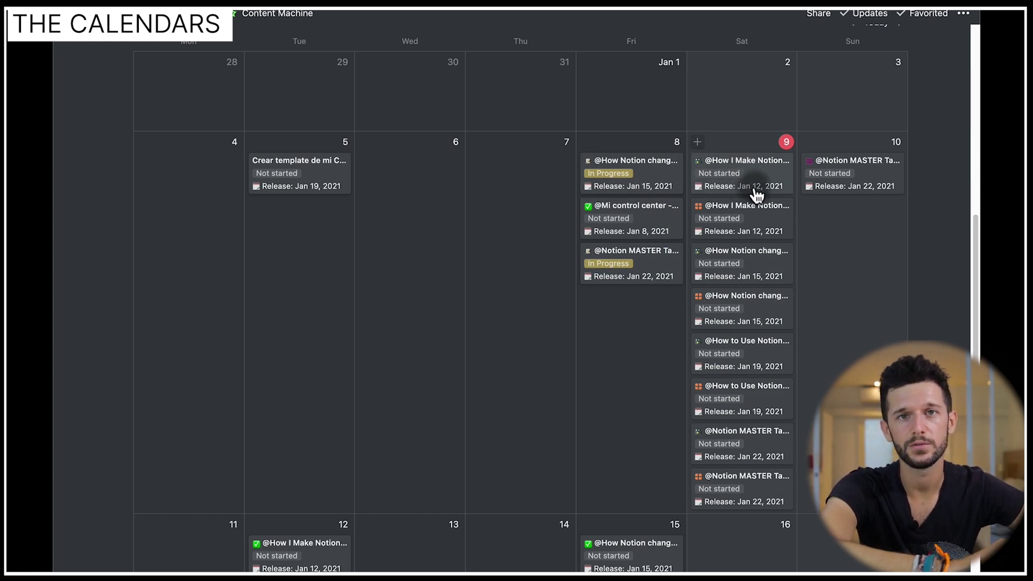
scroll(376, 300, up, 3)
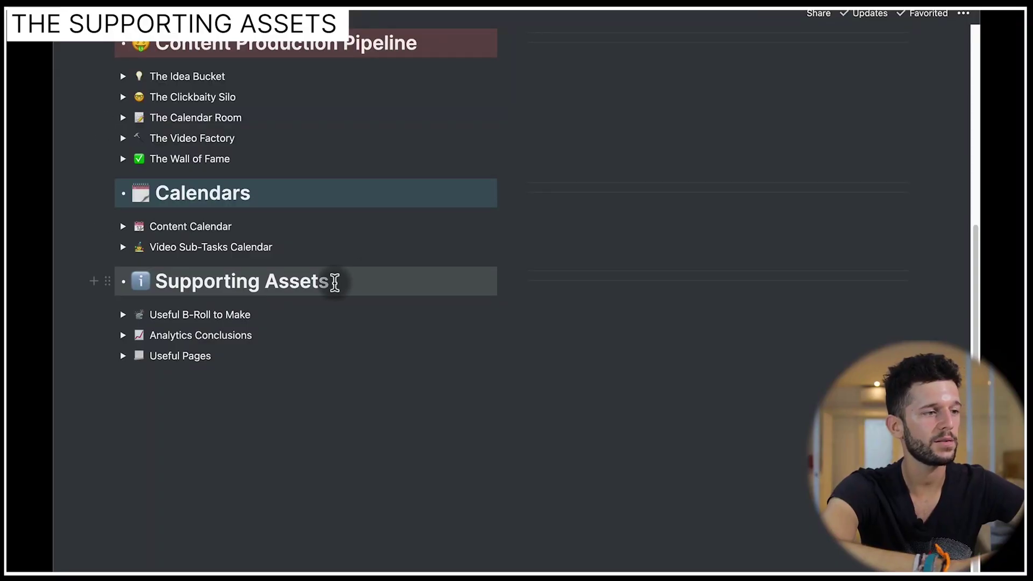
click(334, 282)
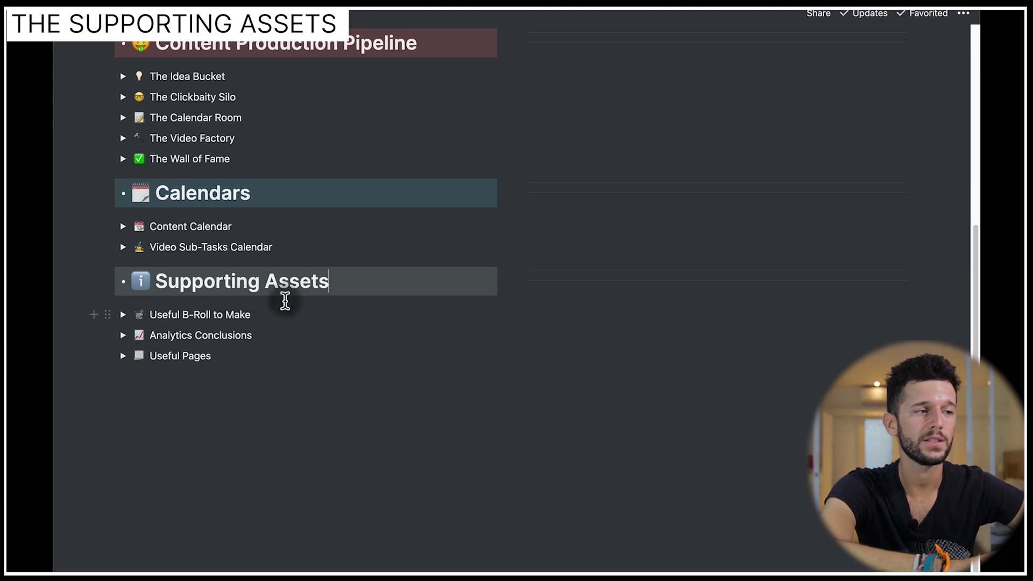
click(276, 318)
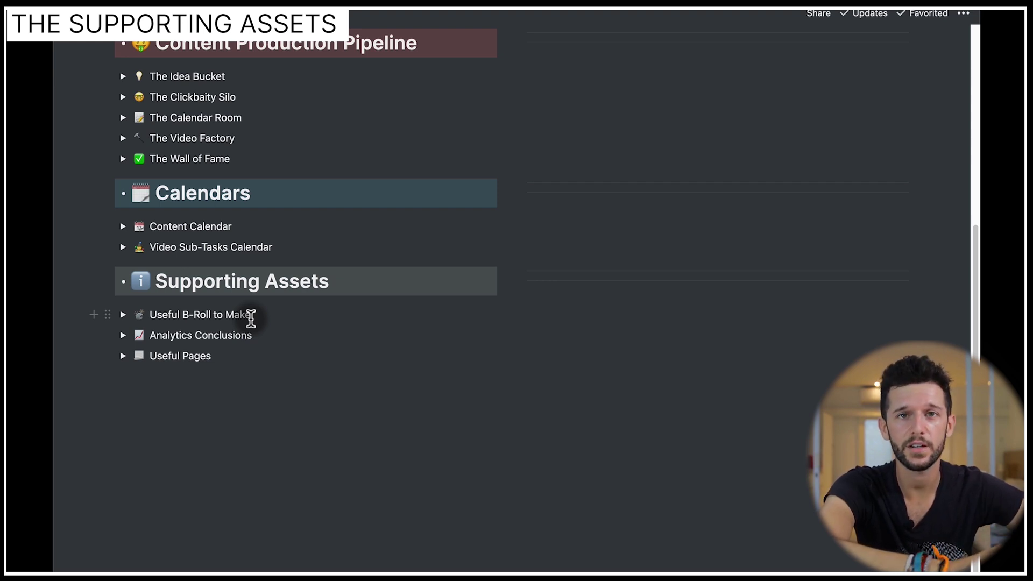
click(124, 316)
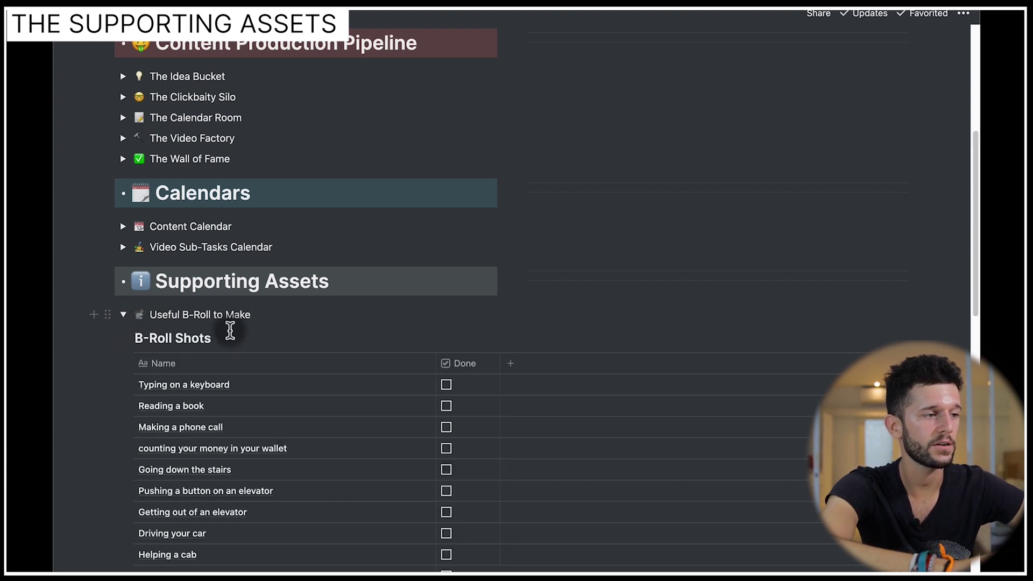